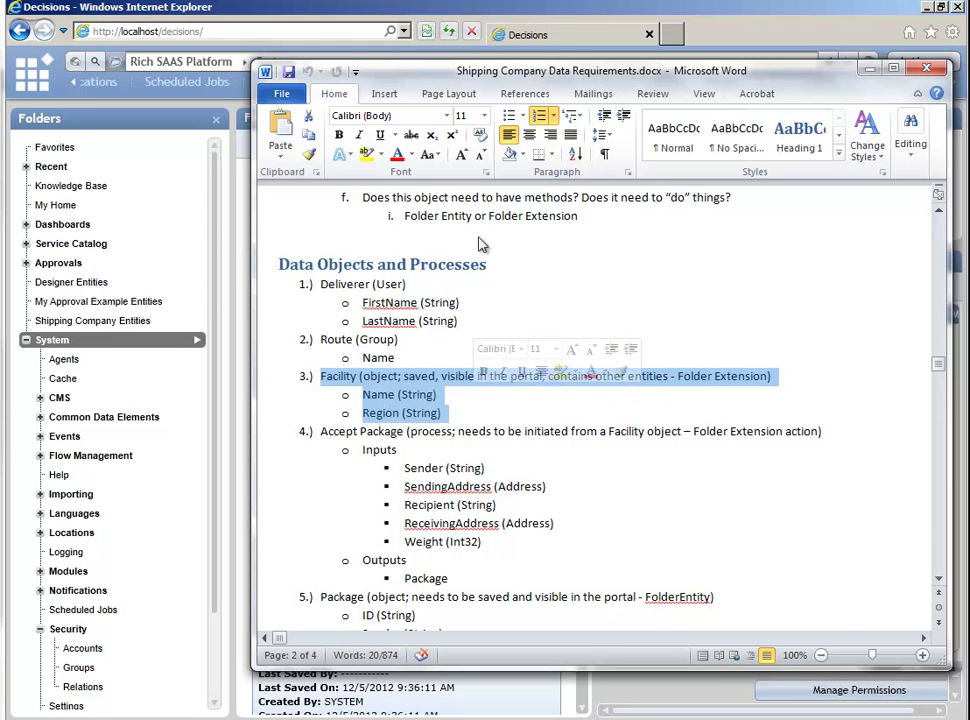
# Open the Data Structures folder within System's Common Data Elements
pyautogui.click(378, 57)
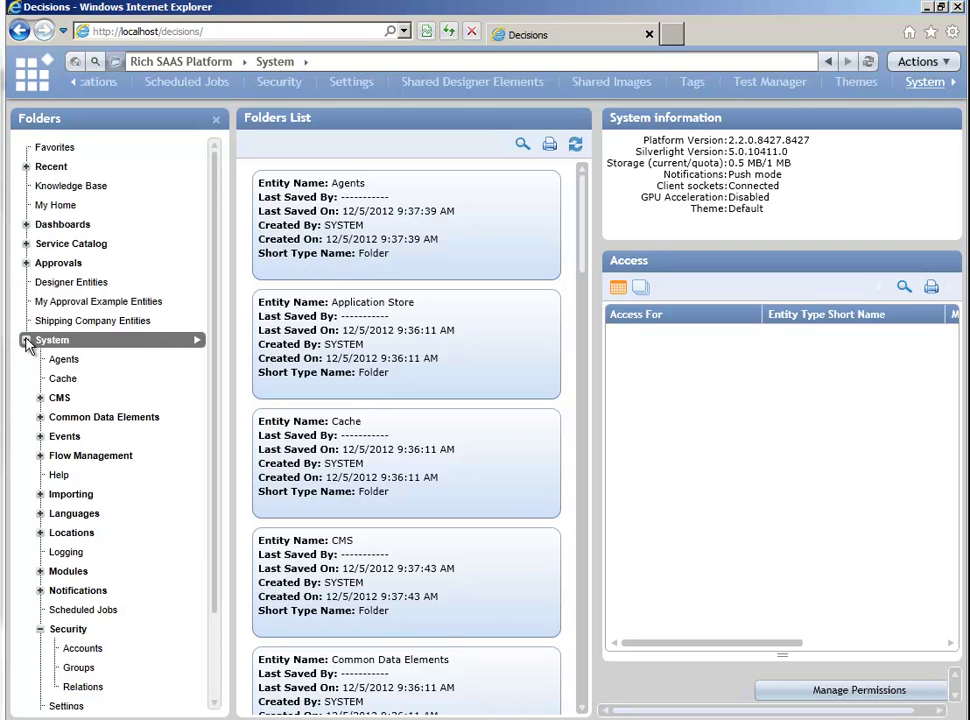
pyautogui.click(40, 418)
pyautogui.click(97, 420)
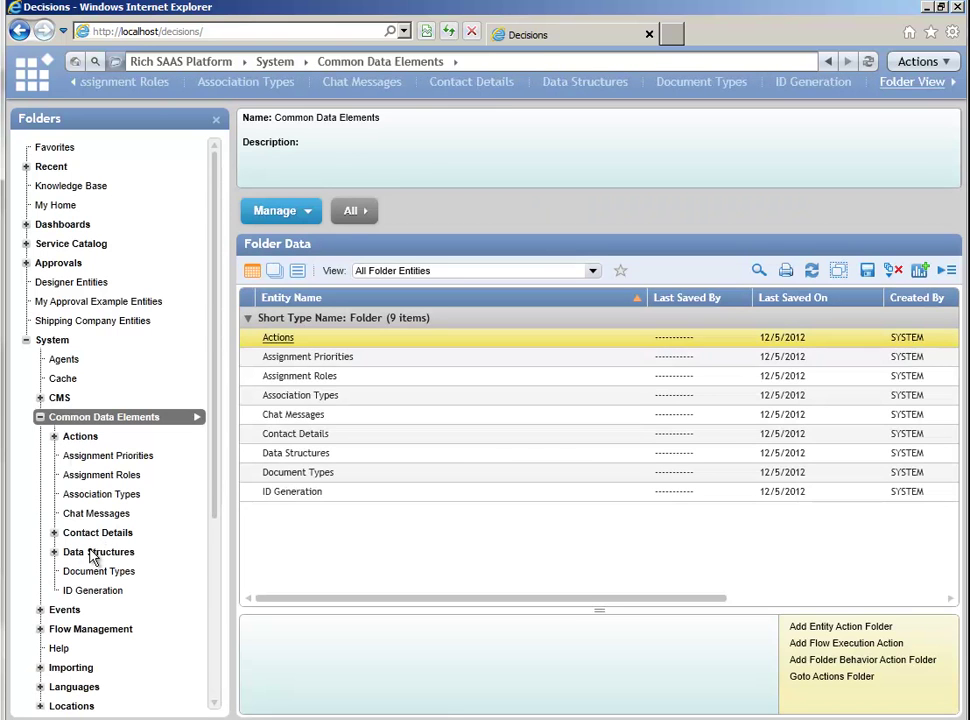
pyautogui.click(94, 558)
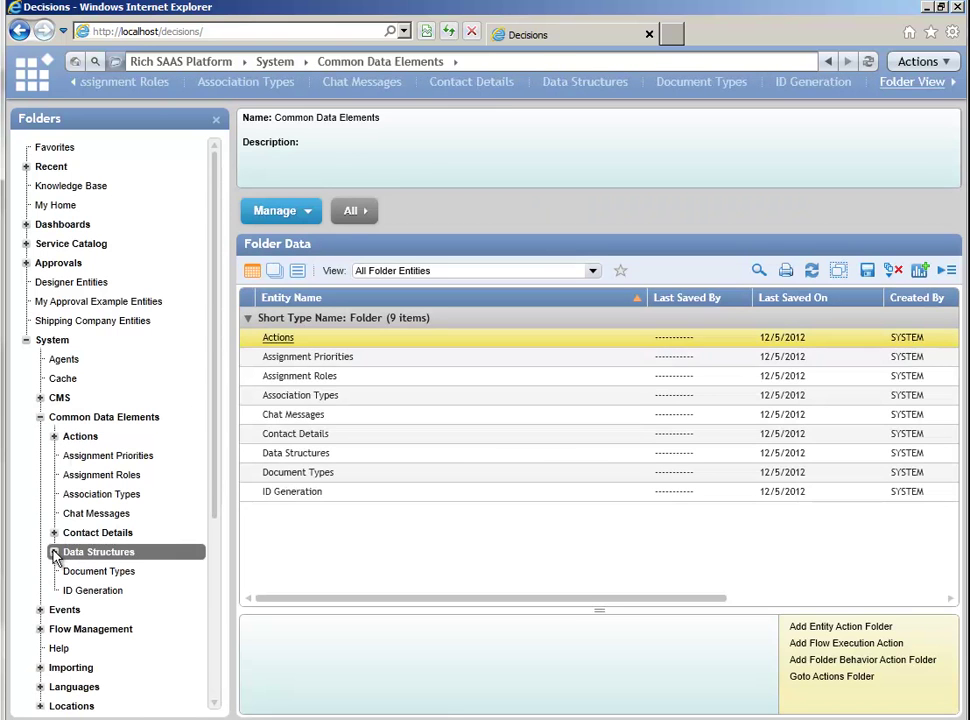
pyautogui.click(54, 552)
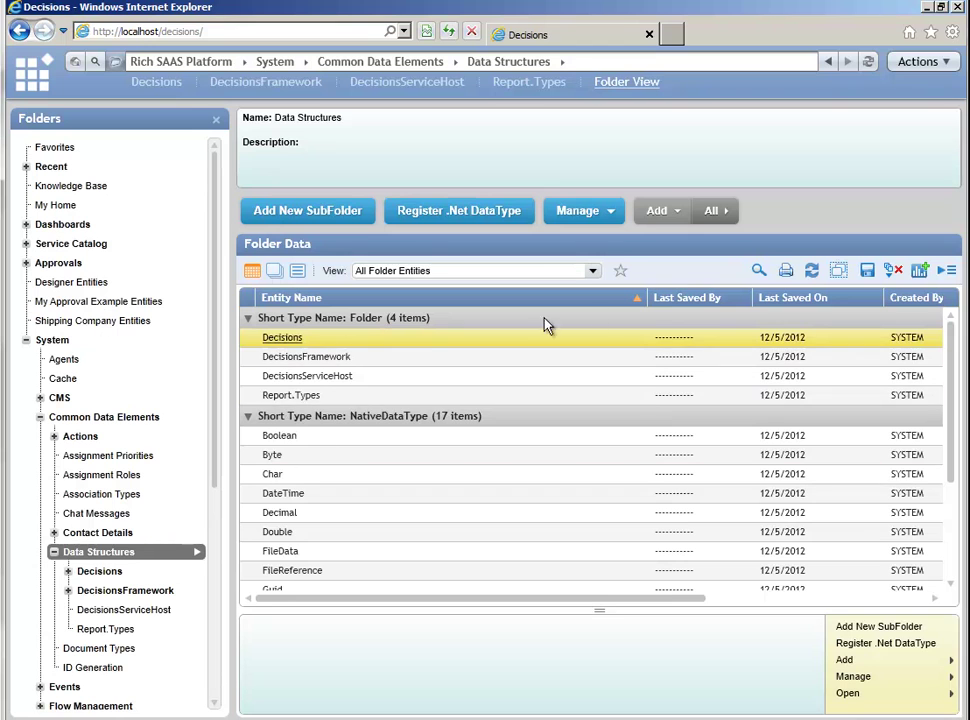
pyautogui.click(677, 213)
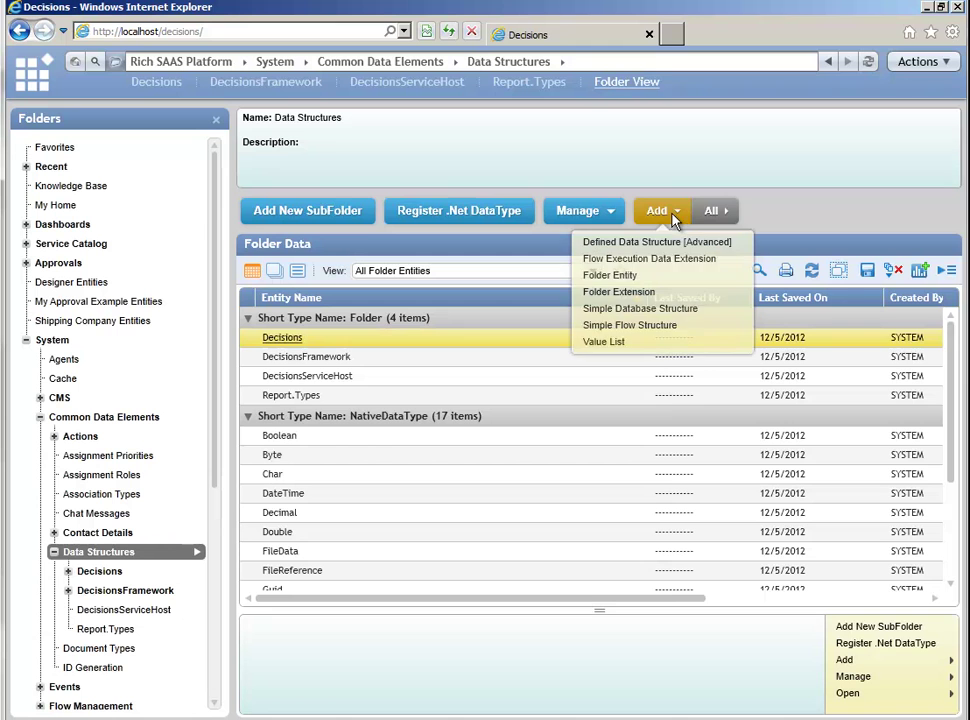
pyautogui.click(658, 301)
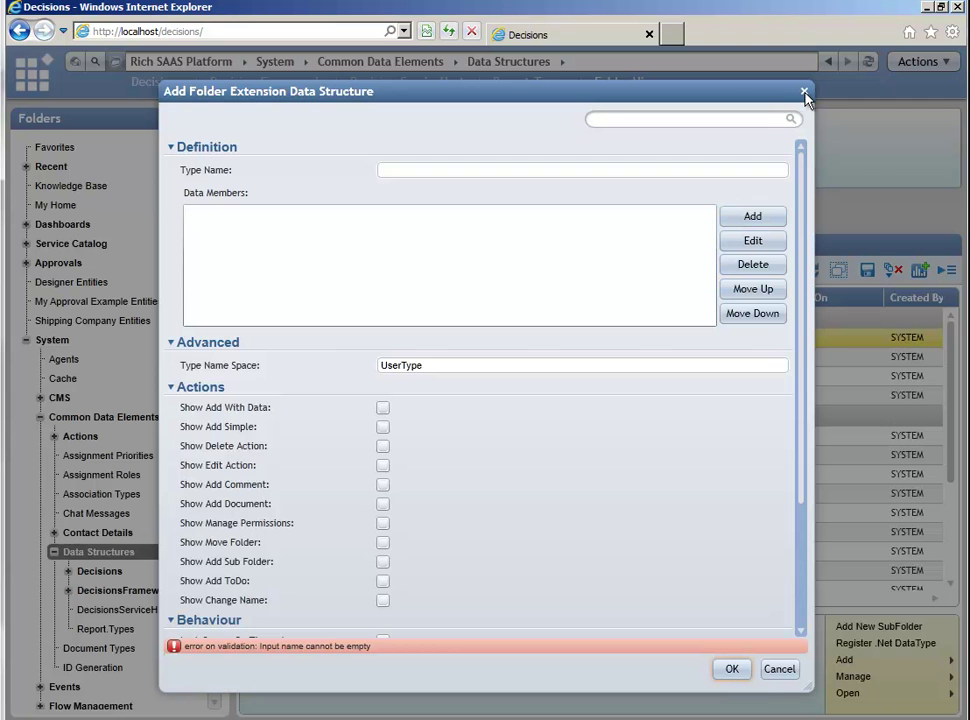
pyautogui.click(779, 672)
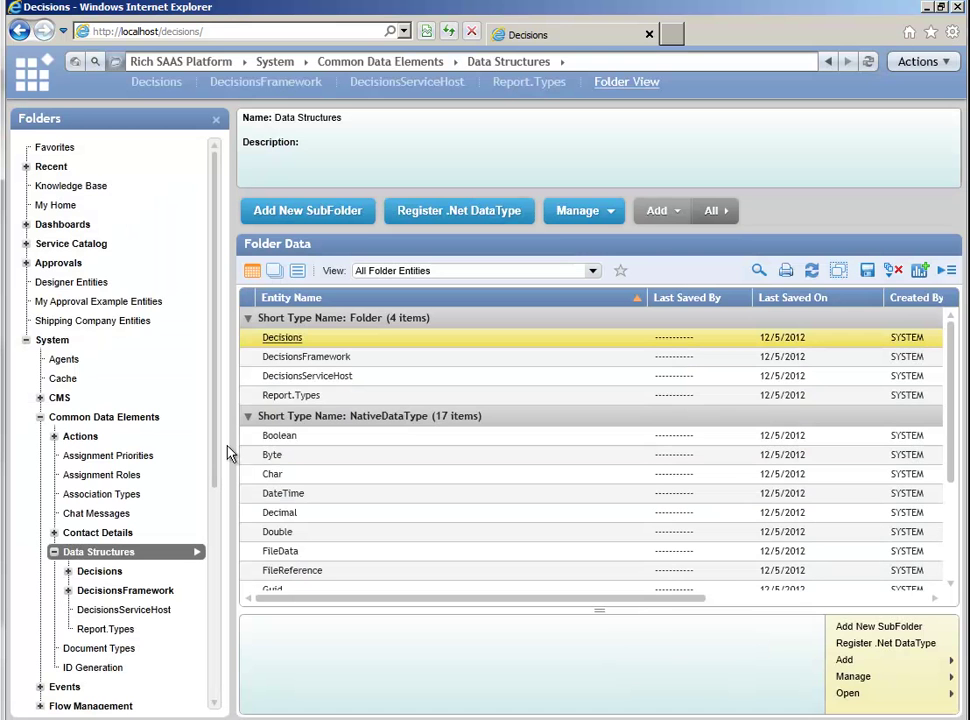
# Start creating a Folder Extension data type in the Shipping Company Entities folder
pyautogui.click(63, 323)
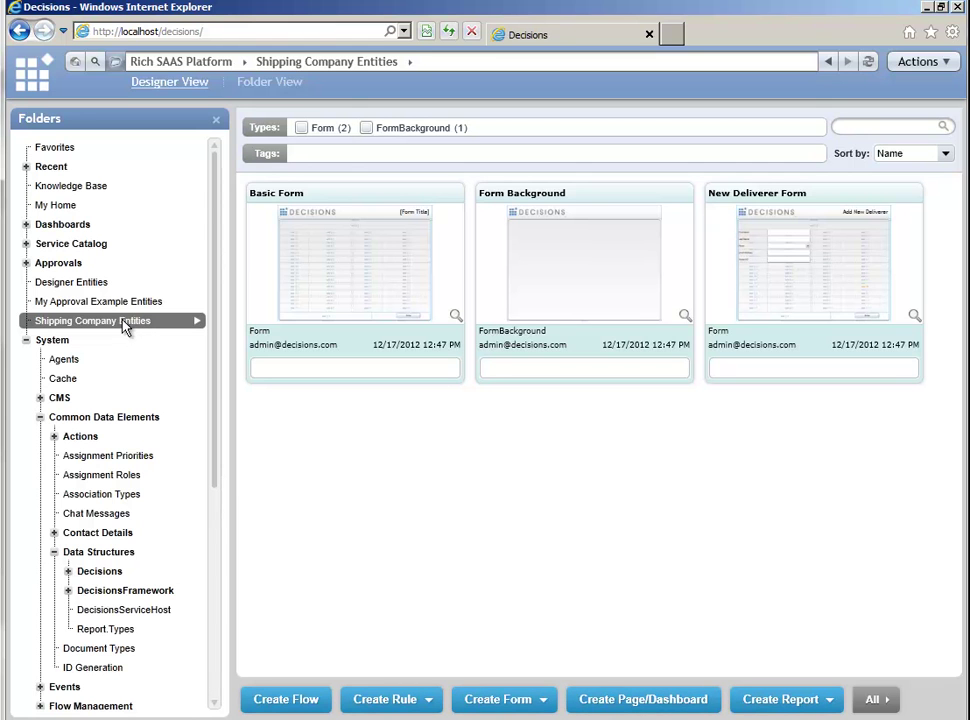
pyautogui.click(880, 699)
pyautogui.moveTo(740, 566)
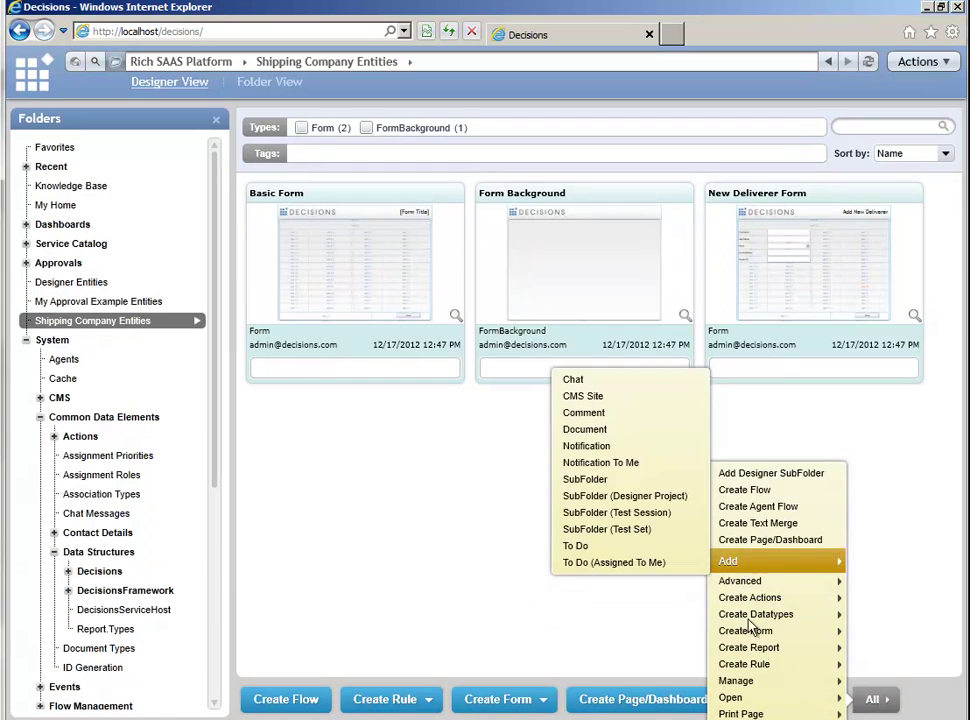
pyautogui.moveTo(755, 618)
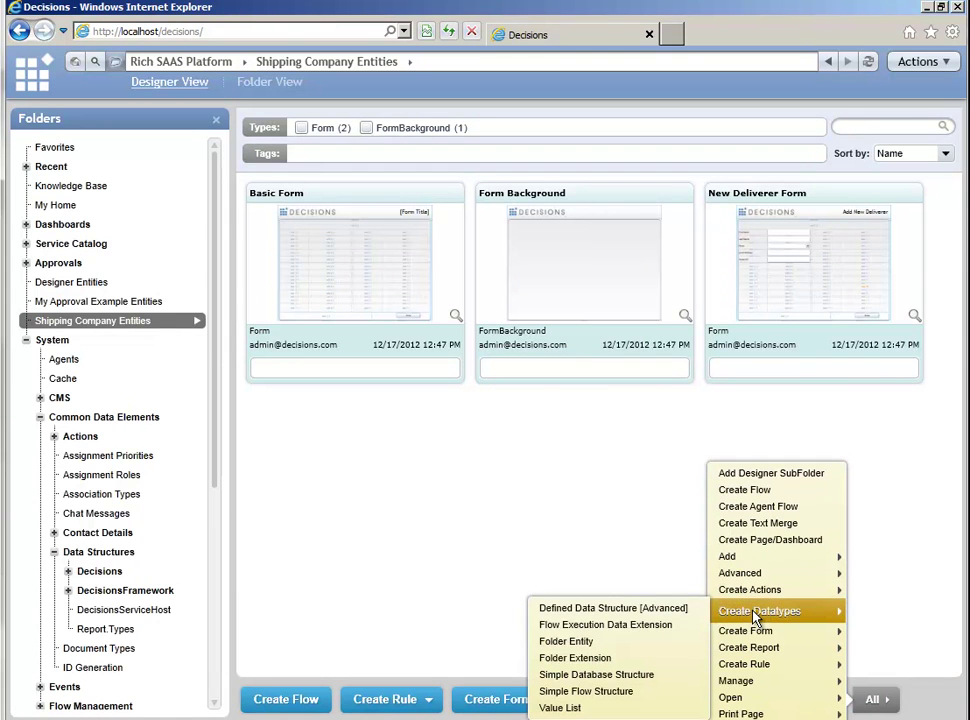
pyautogui.click(636, 668)
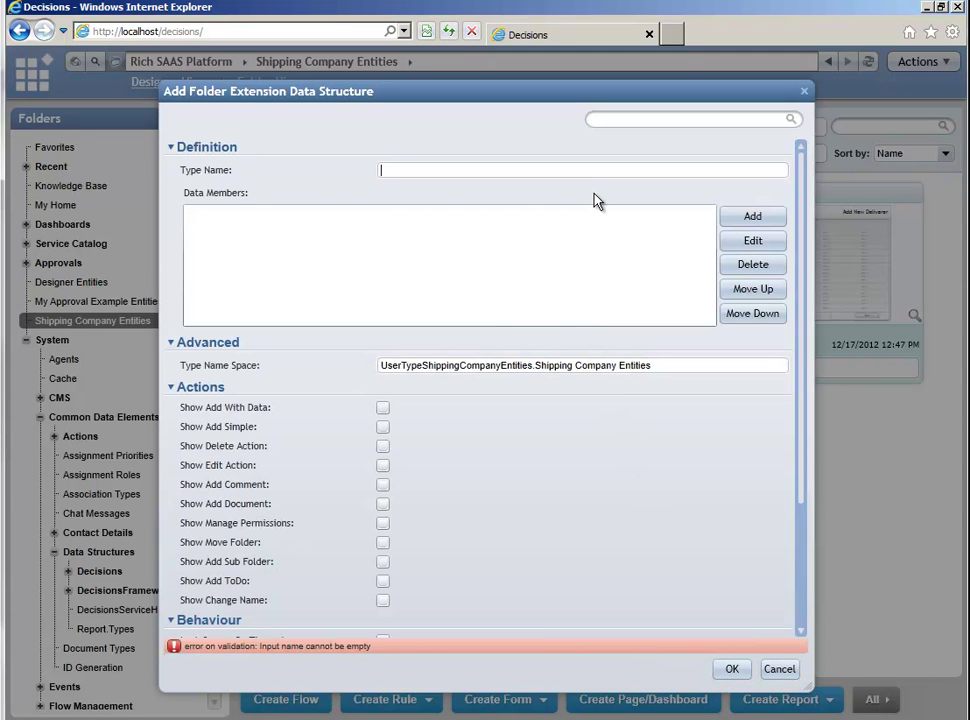
# Remove the spaces from the type name space so it reads UserTypeShippingCompanyEntities.ShippingCompanyEntities
pyautogui.press('Tab')
pyautogui.press('Tab')
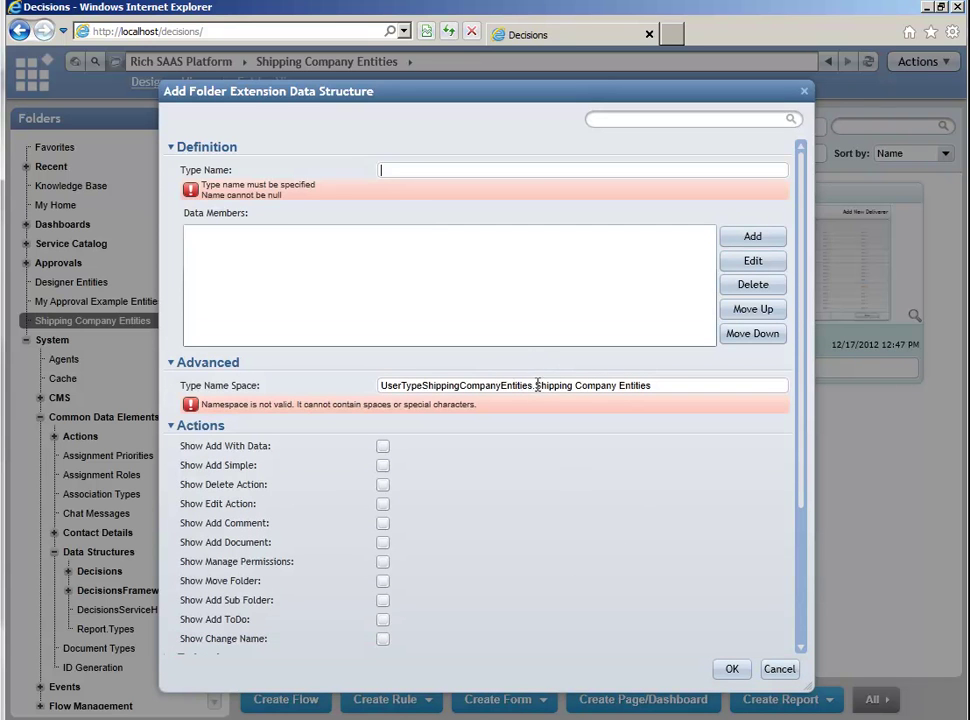
pyautogui.click(572, 385)
pyautogui.press('Delete')
pyautogui.press('Tab')
# Set the data structure's type name to Facility
pyautogui.click(643, 199)
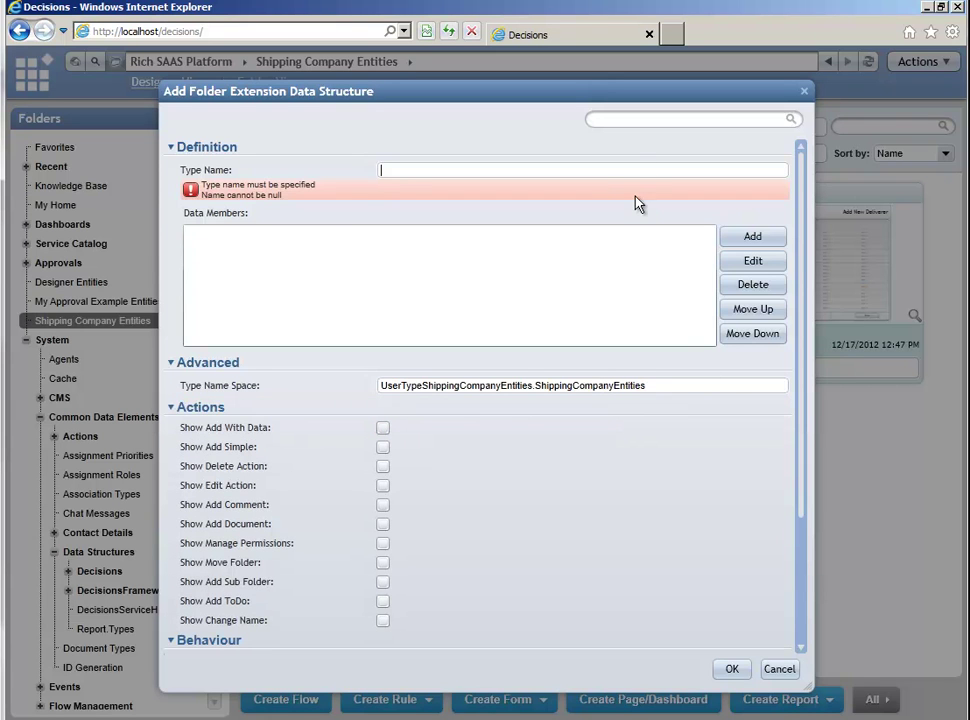
pyautogui.write('FAcility')
pyautogui.press('Tab')
pyautogui.write('Facility')
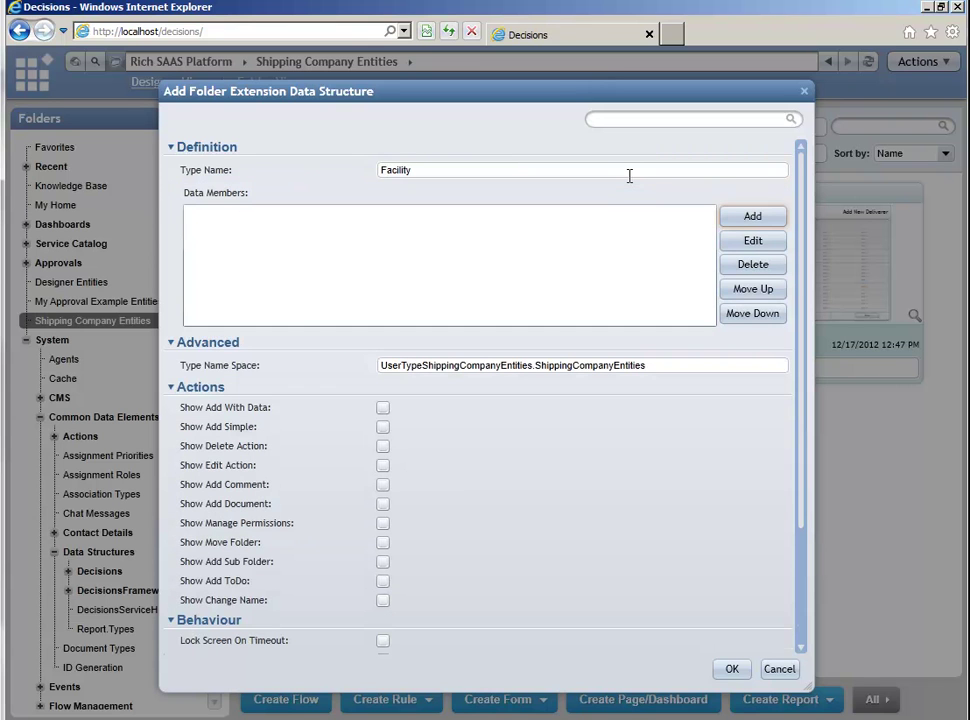
pyautogui.press('Tab')
# Add two String data members, Name and Region, to the Facility type
pyautogui.click(774, 218)
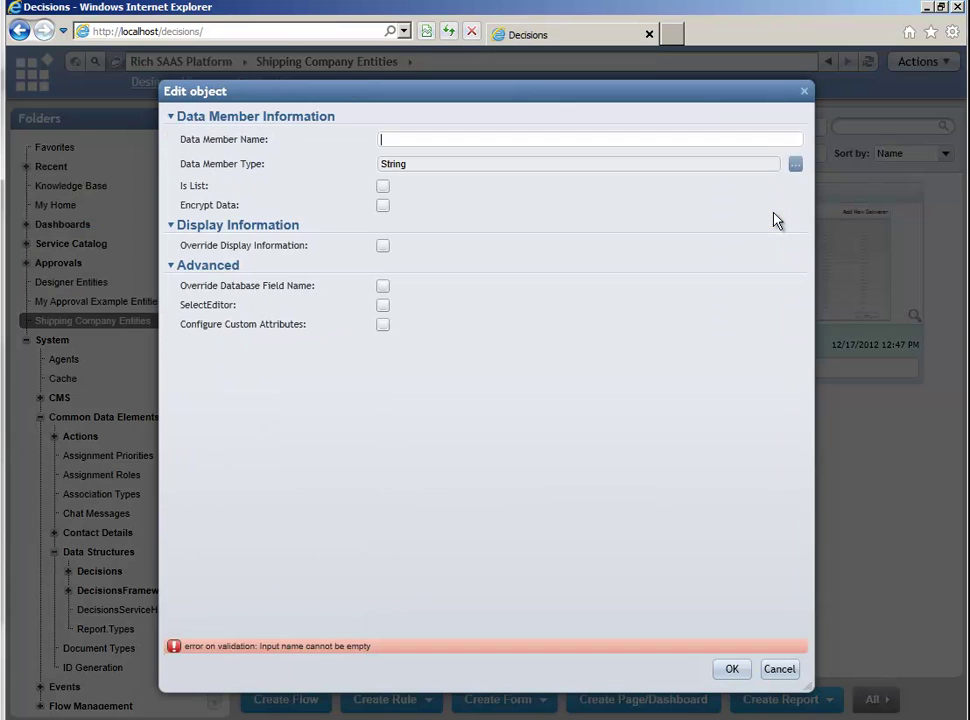
pyautogui.write('Name')
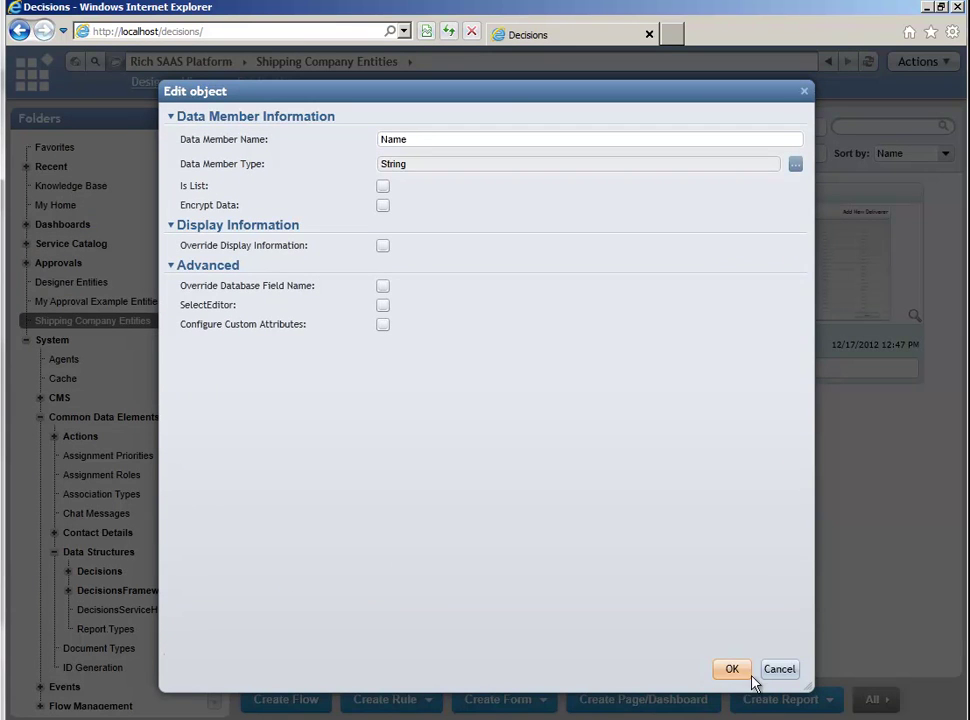
pyautogui.press('Return')
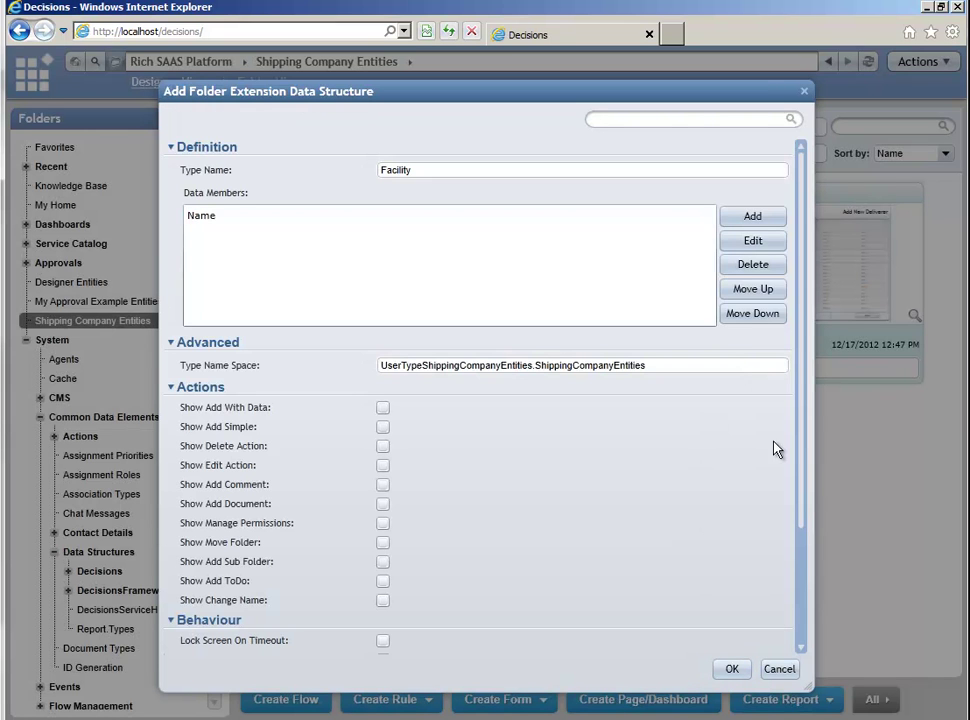
pyautogui.click(752, 216)
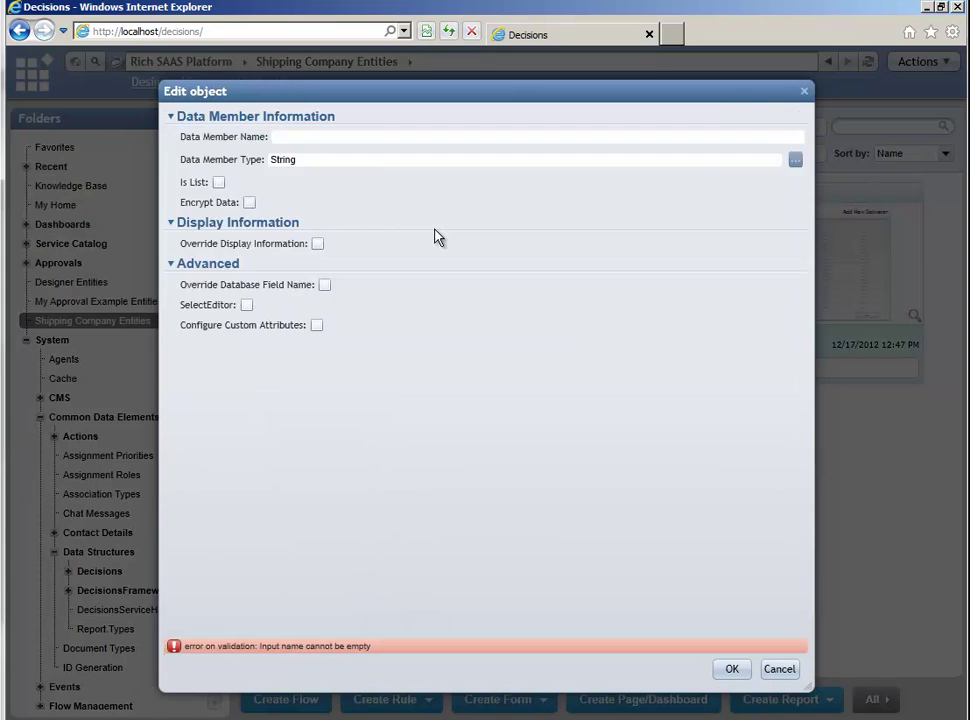
pyautogui.write('Region')
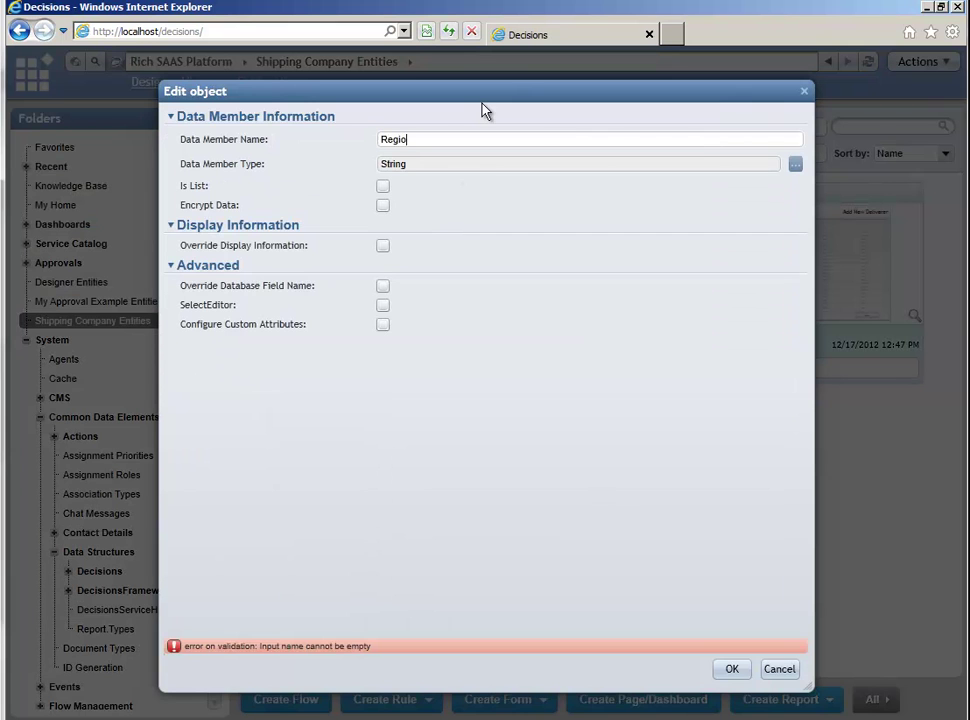
pyautogui.click(736, 670)
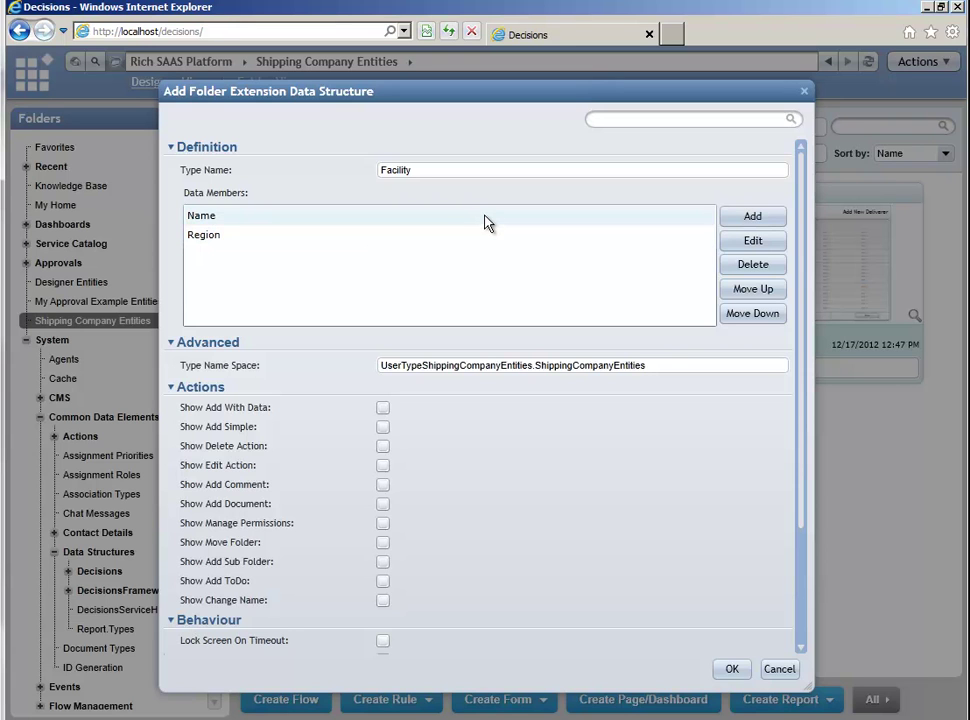
# Enable all of Facility's add, delete, edit, comment, document, permissions, move, subfolder, to-do and rename actions, without overriding the create action name
pyautogui.click(384, 486)
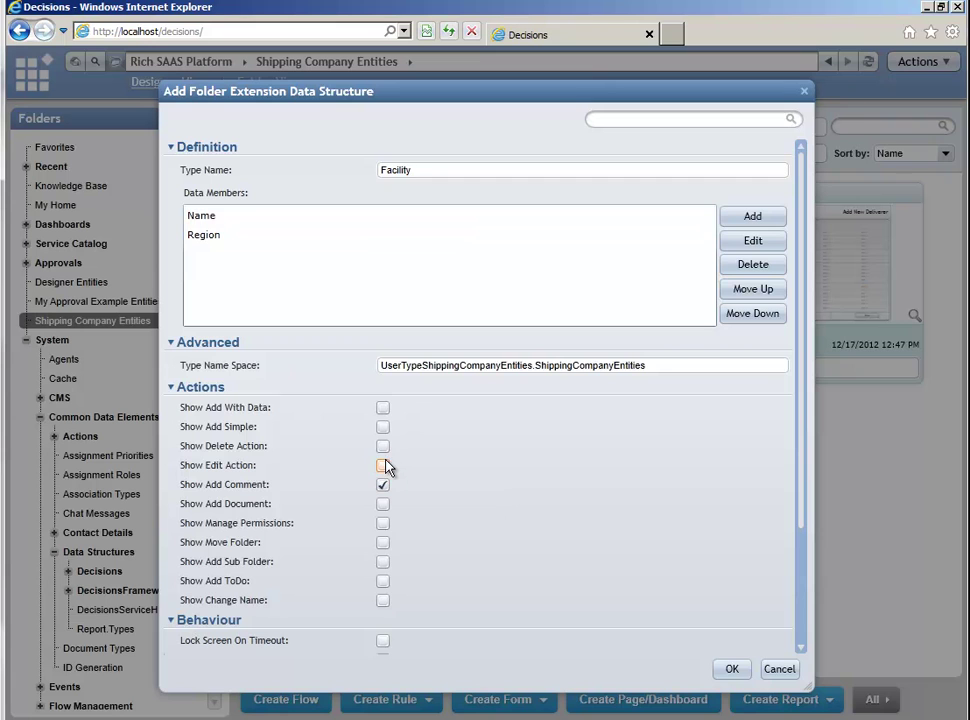
pyautogui.click(382, 448)
pyautogui.click(382, 410)
pyautogui.click(384, 428)
pyautogui.click(385, 508)
pyautogui.click(383, 562)
pyautogui.click(383, 581)
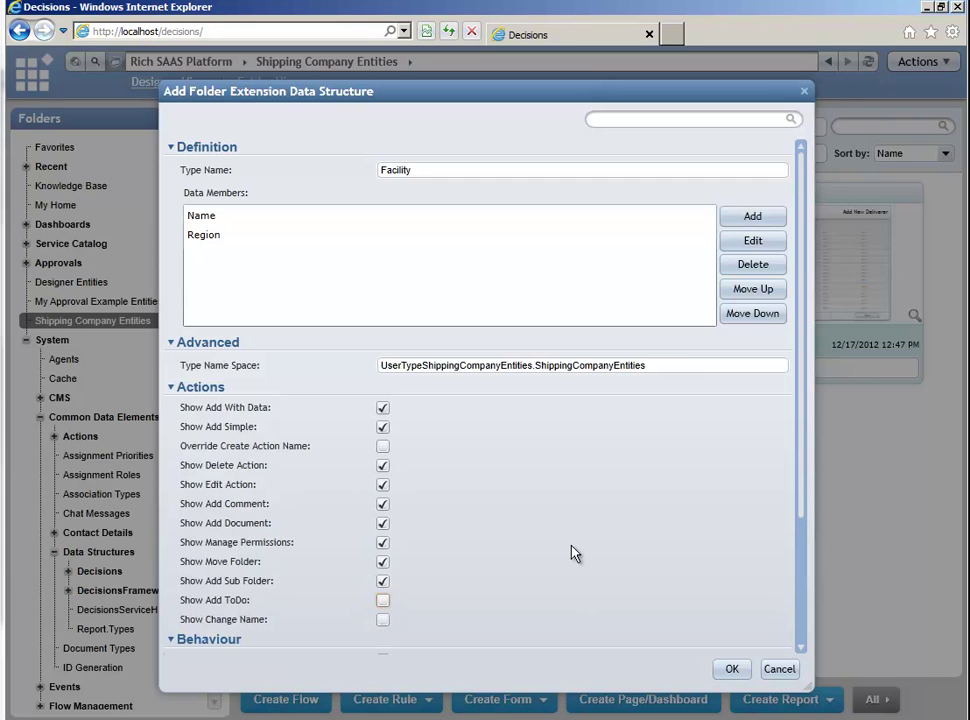
pyautogui.click(382, 604)
pyautogui.click(383, 620)
# Show Facility in the tree and define its default page name as Facility Dashboard
pyautogui.scroll(-3, 410, 612)
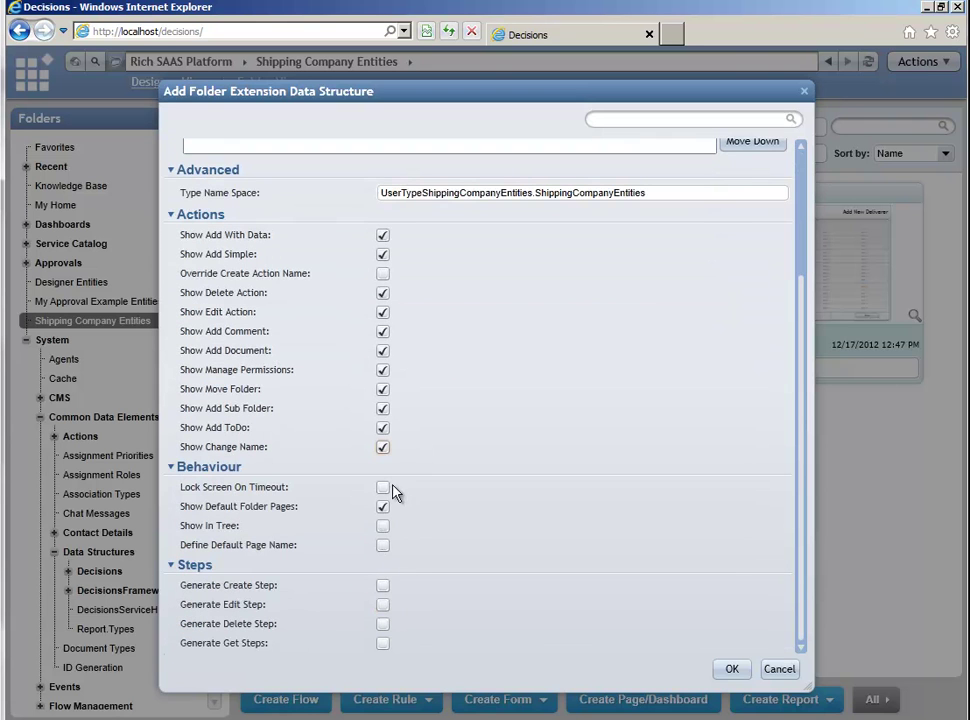
pyautogui.click(384, 527)
pyautogui.click(383, 547)
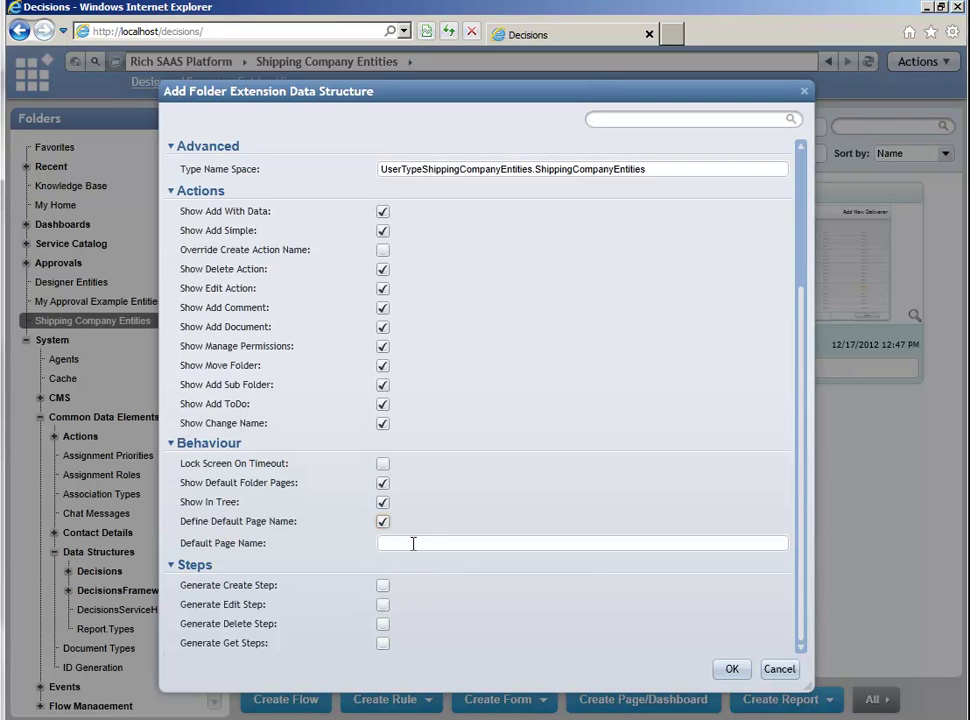
pyautogui.click(420, 545)
pyautogui.write('Facility Dashboard')
# Enable generation of the create, edit, delete and get steps, and save the Facility data structure
pyautogui.click(382, 585)
pyautogui.click(383, 605)
pyautogui.click(383, 624)
pyautogui.click(382, 643)
pyautogui.moveTo(805, 418); pyautogui.dragTo(818, 577)
pyautogui.click(736, 670)
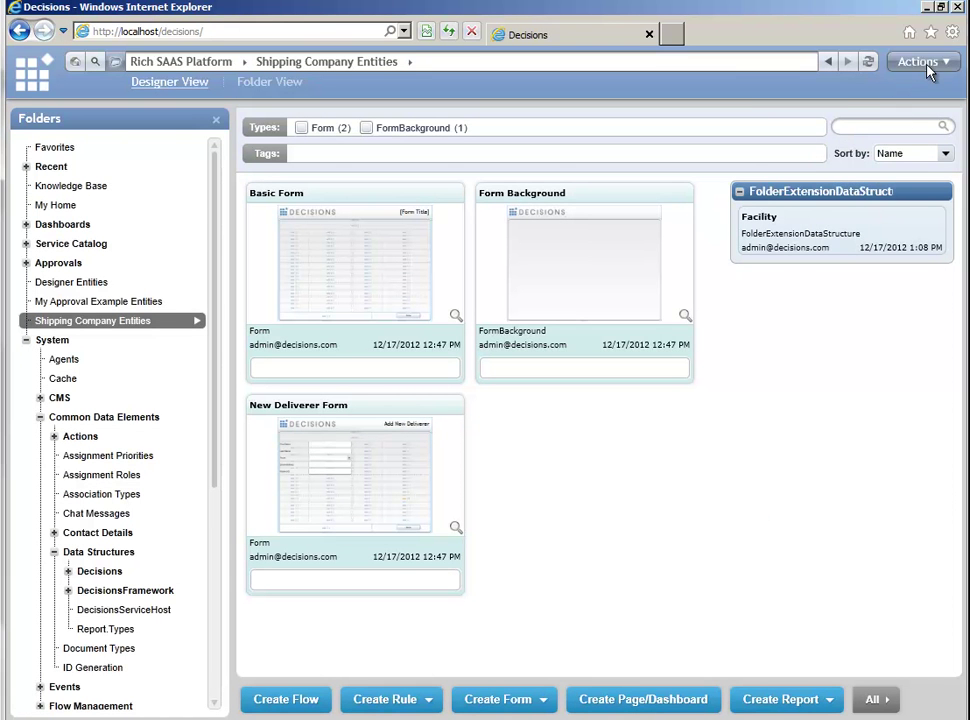
# Add a root folder named Local Shipping and show its available actions
pyautogui.click(922, 62)
pyautogui.moveTo(820, 236)
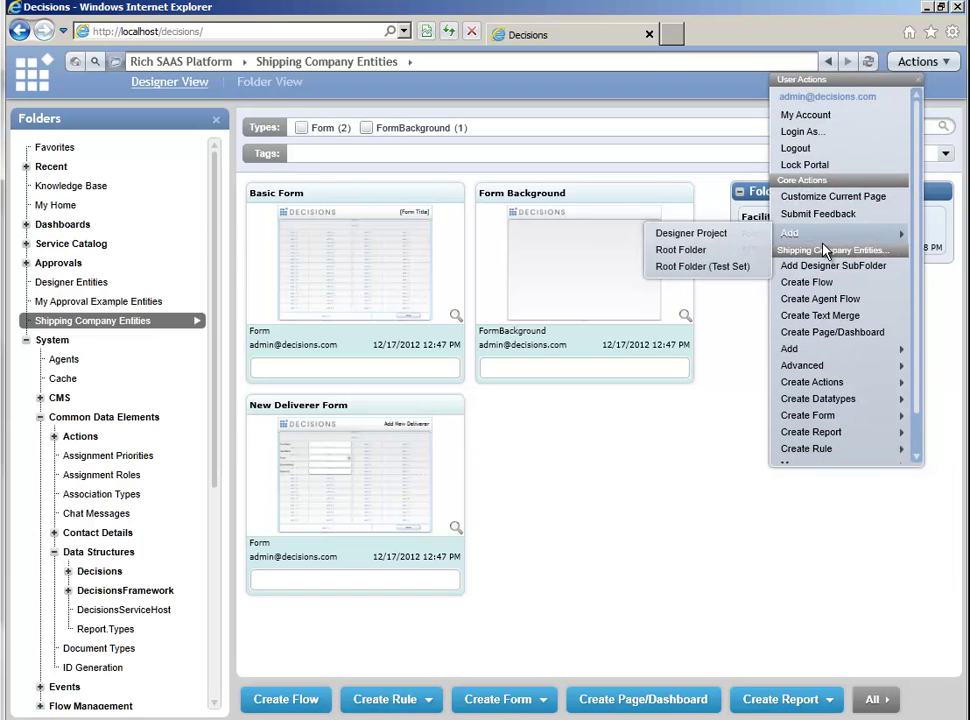
pyautogui.click(697, 256)
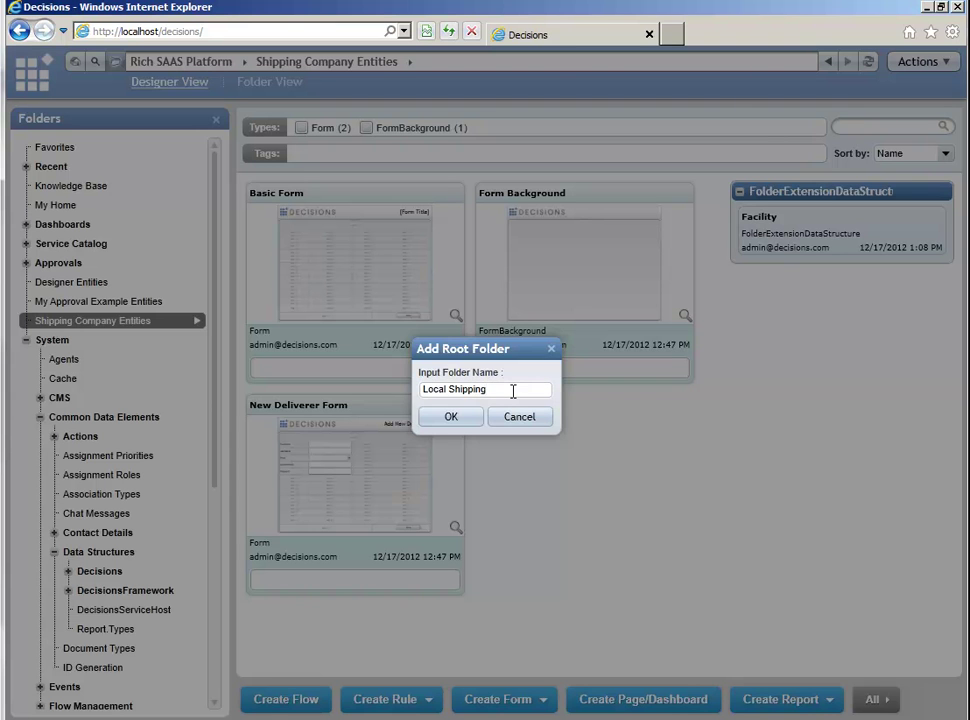
pyautogui.press('Return')
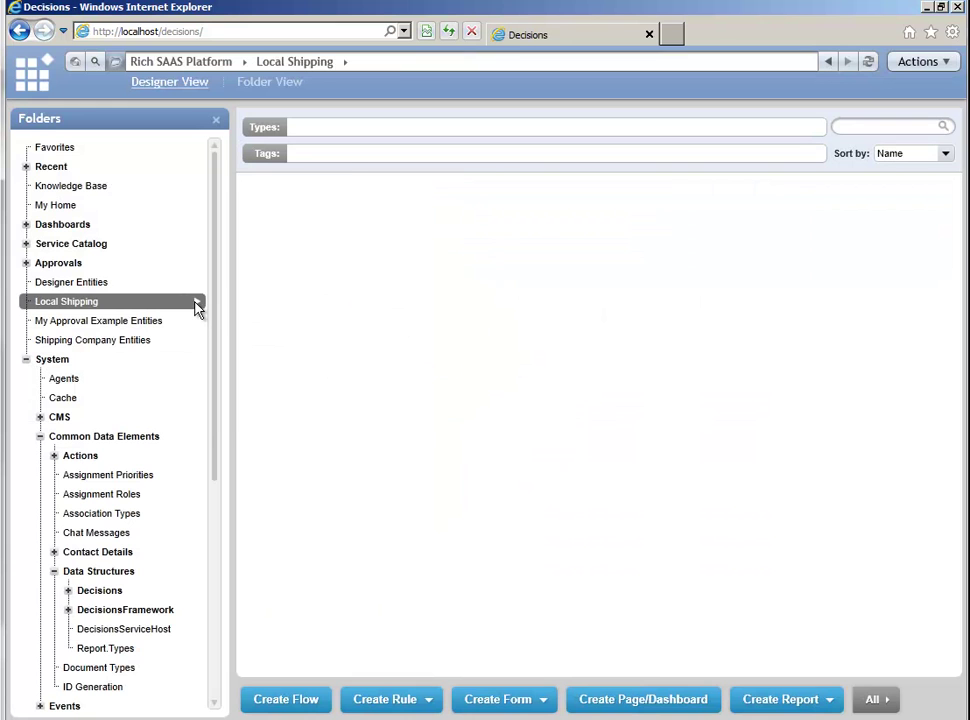
pyautogui.click(196, 302)
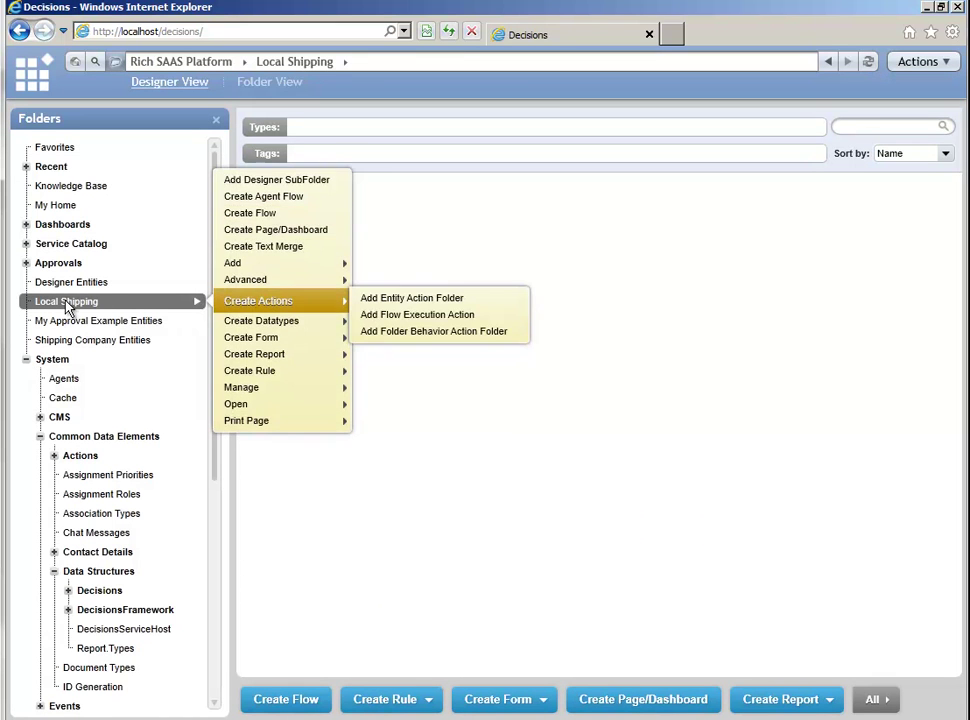
# Create a flow named Add New Facility Flow in the Shipping Company Entities folder
pyautogui.click(74, 340)
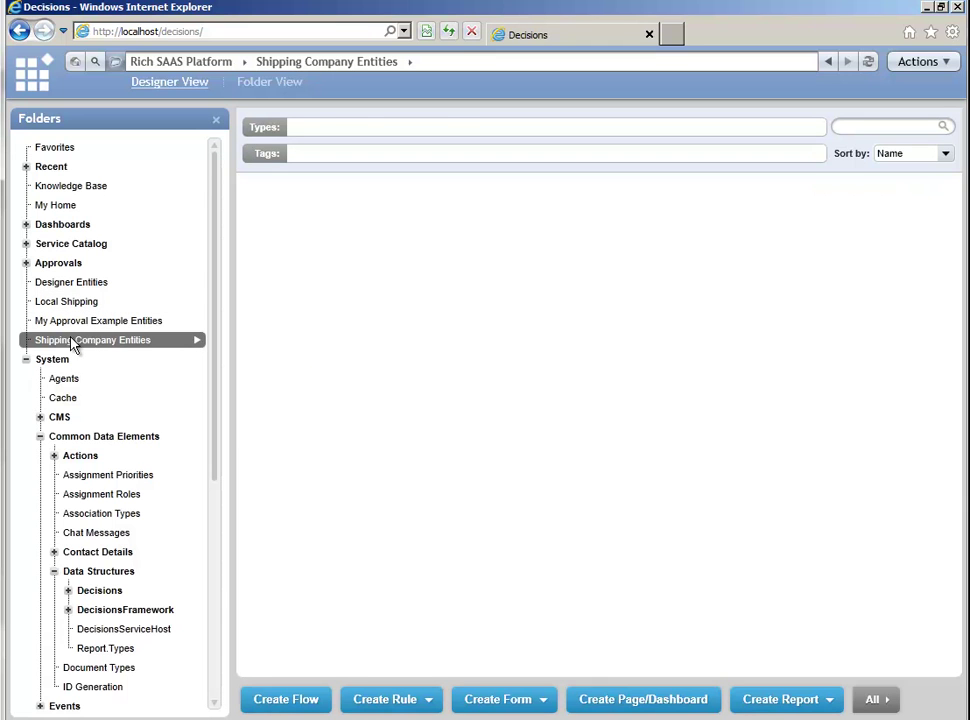
pyautogui.moveTo(362, 509)
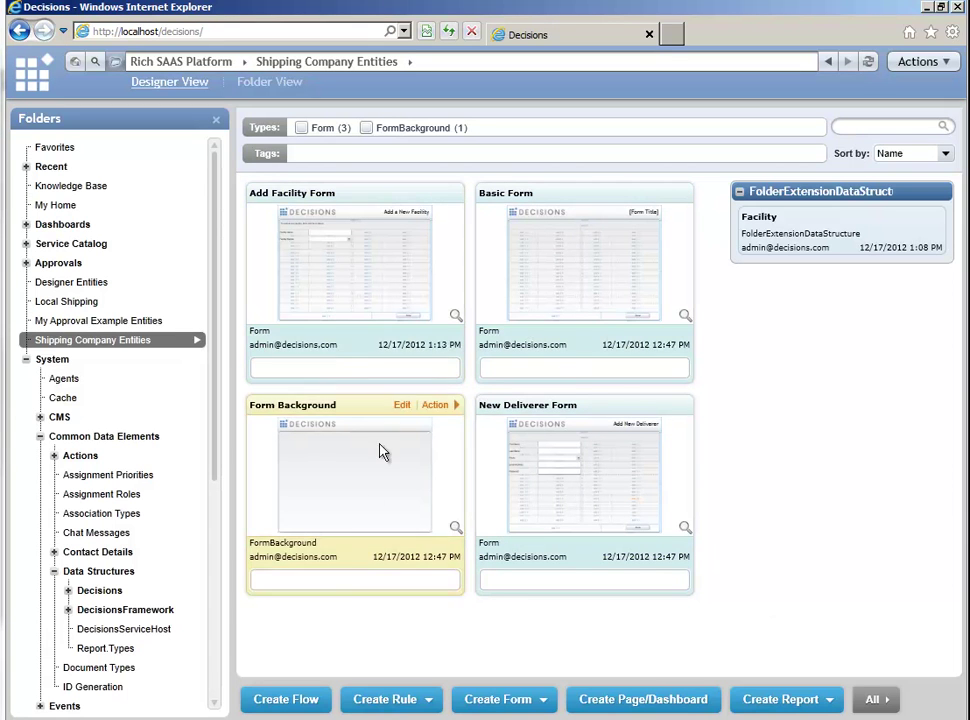
pyautogui.click(313, 703)
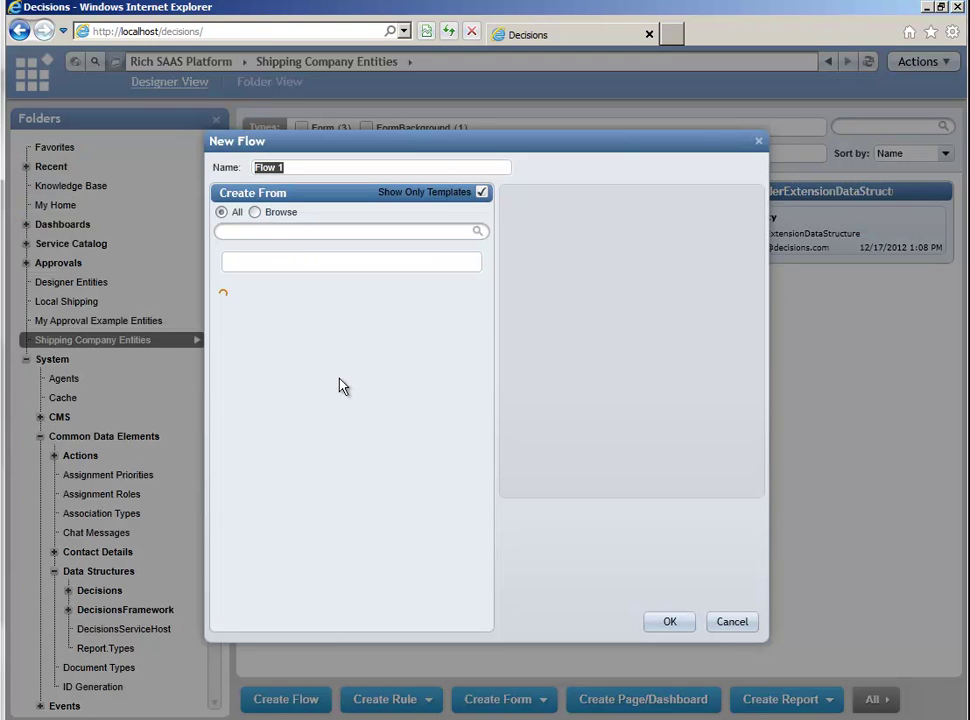
pyautogui.write('Add New Facility Flow')
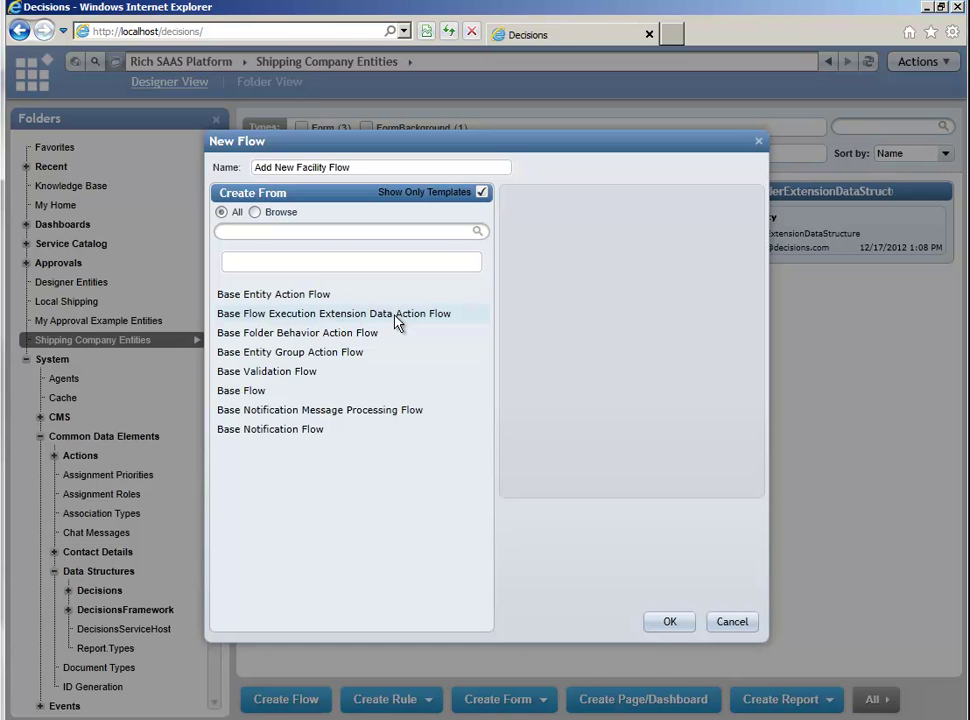
pyautogui.click(670, 621)
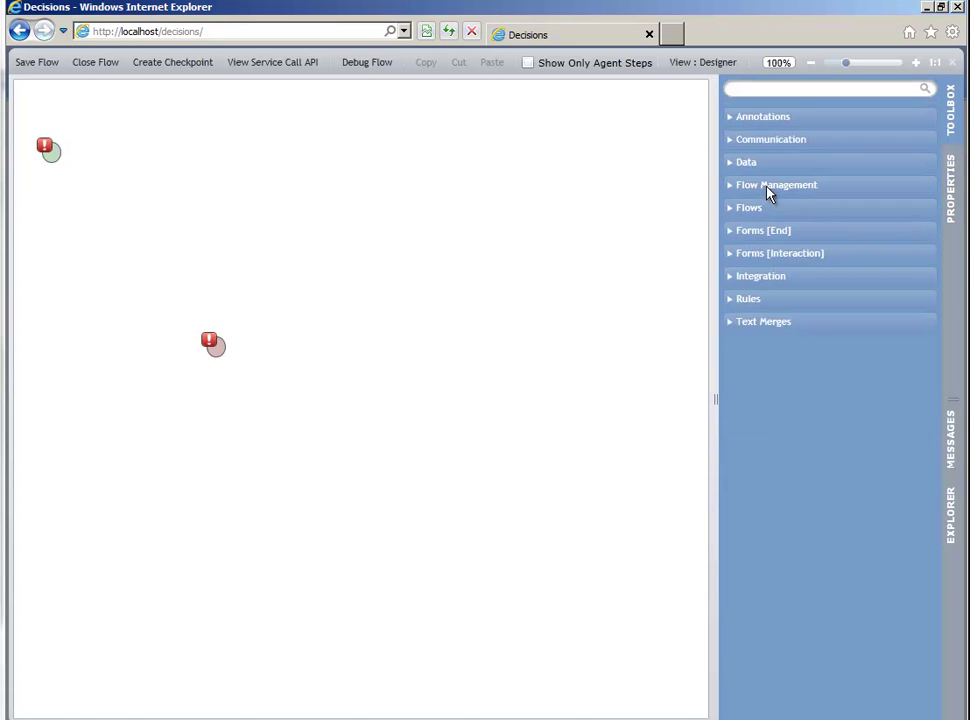
# Add the Add Facility Form interaction from the current folder to the flow and connect the start step to it
pyautogui.click(755, 258)
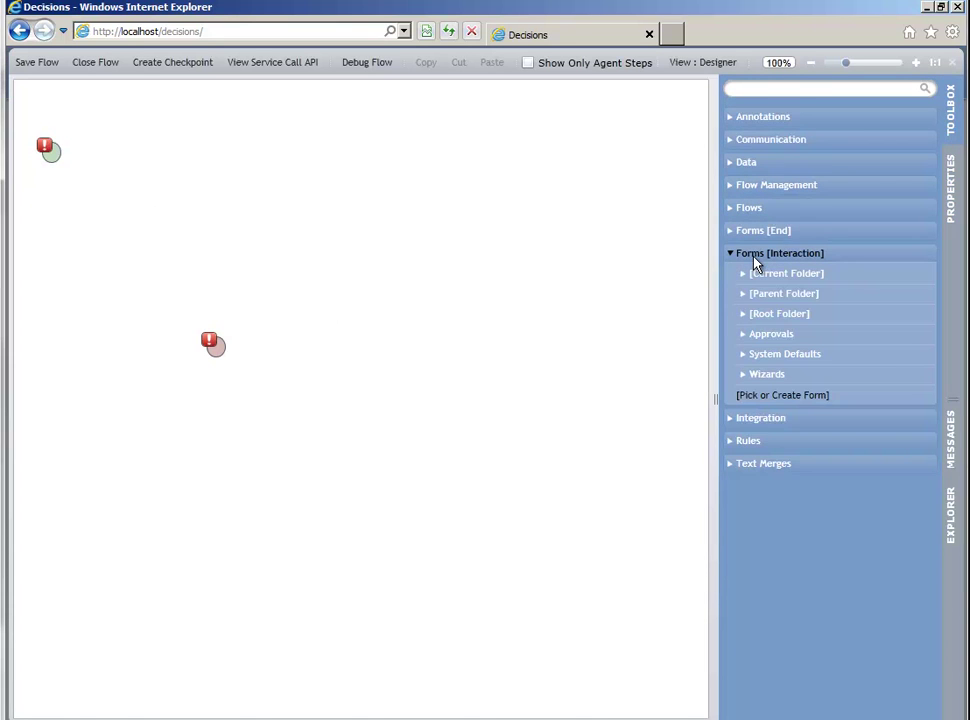
pyautogui.click(768, 272)
pyautogui.moveTo(800, 294); pyautogui.dragTo(165, 180)
pyautogui.moveTo(62, 148); pyautogui.dragTo(119, 186)
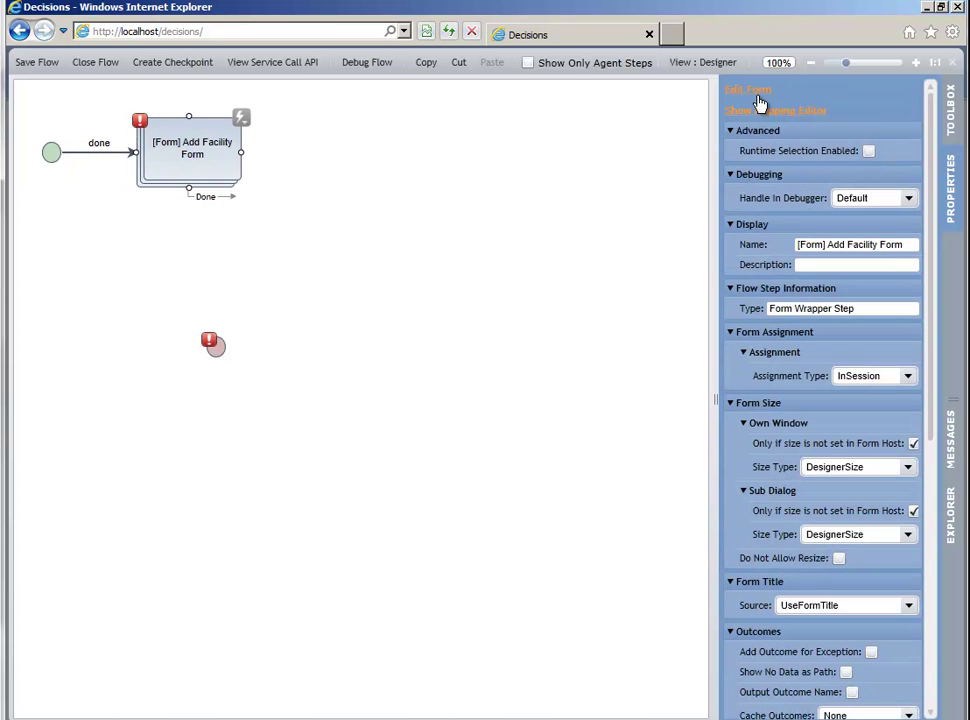
# Add the Create Facility integration step from the folder extension data structures, linking it from the form's Done outcome and on to the end step
pyautogui.click(955, 138)
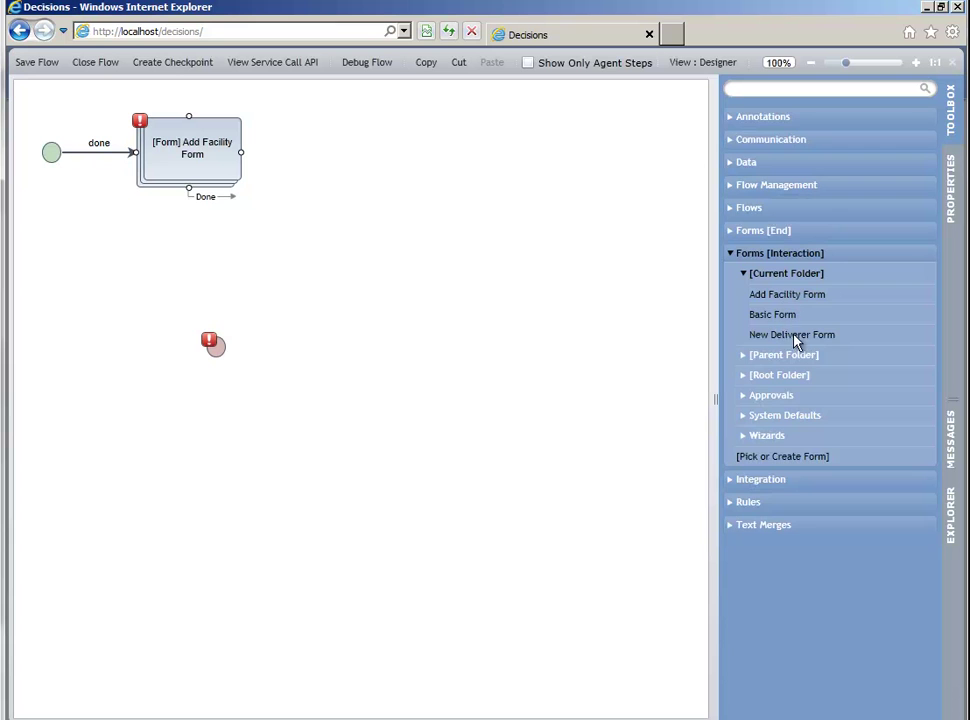
pyautogui.click(785, 254)
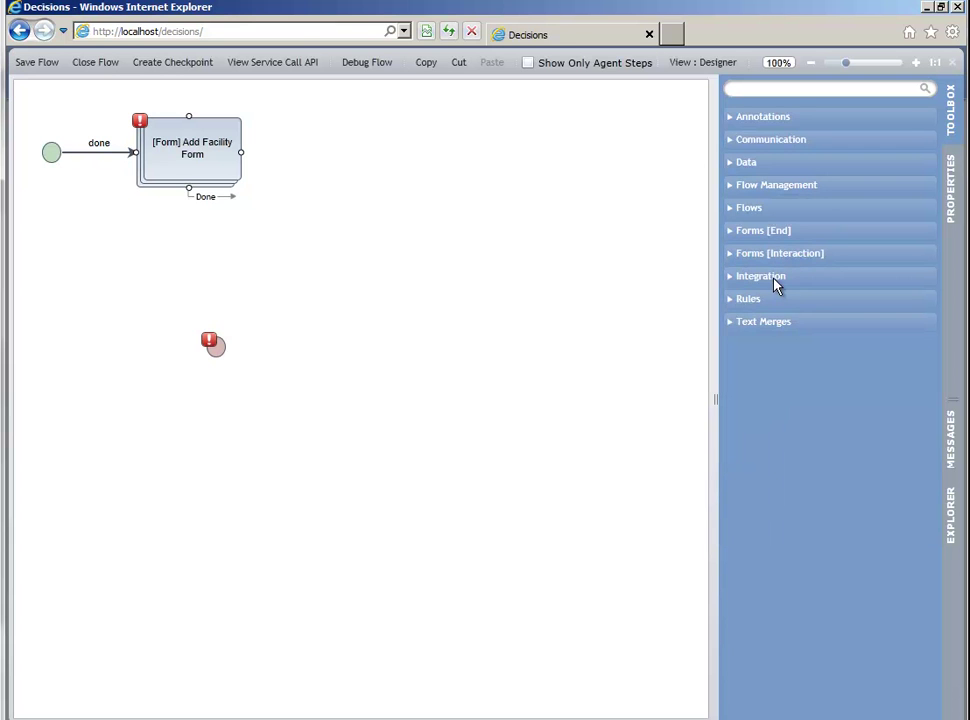
pyautogui.click(779, 280)
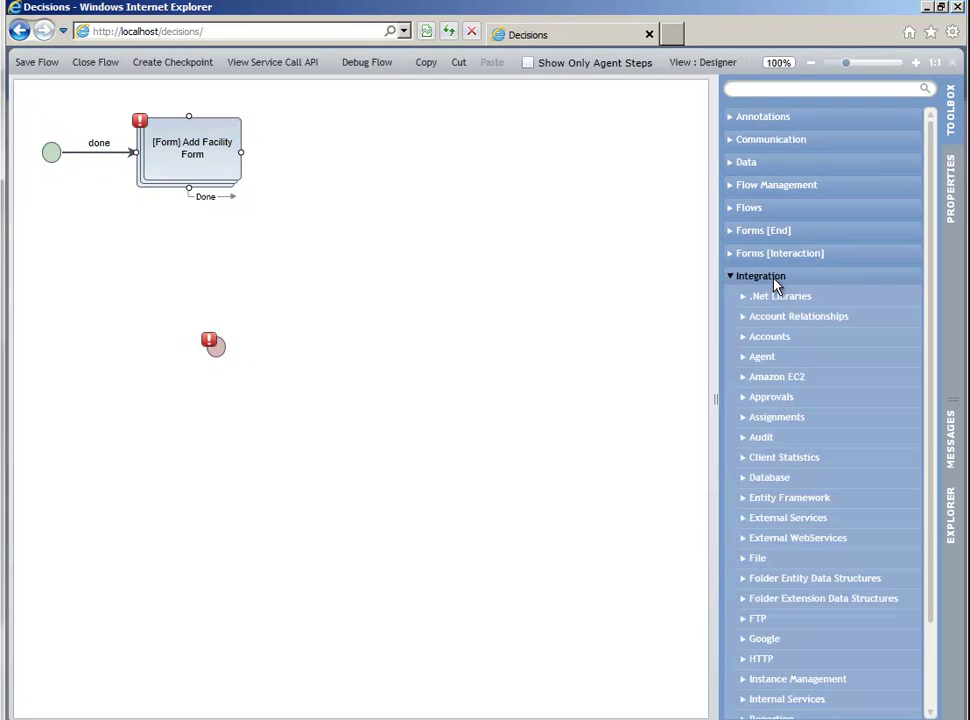
pyautogui.click(797, 598)
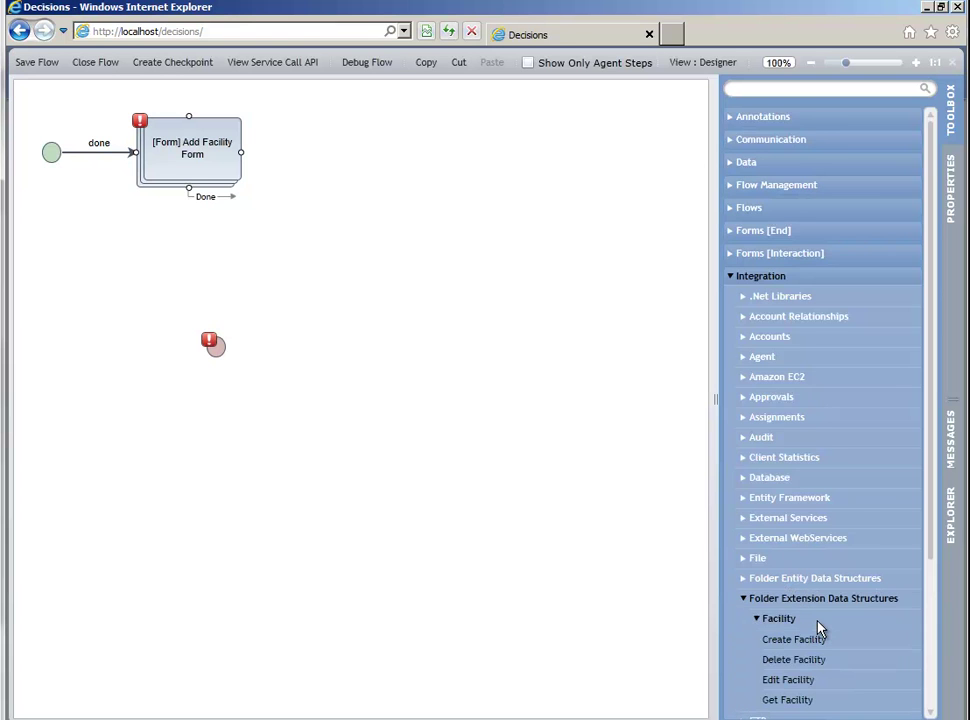
pyautogui.click(818, 627)
pyautogui.moveTo(812, 600); pyautogui.dragTo(232, 160)
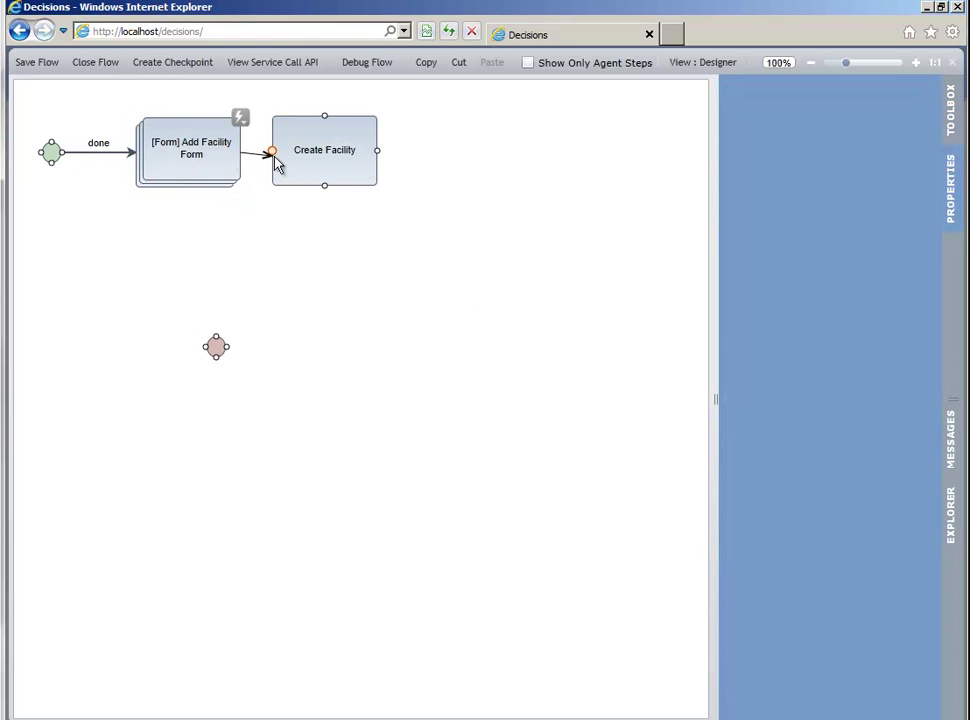
pyautogui.click(325, 172)
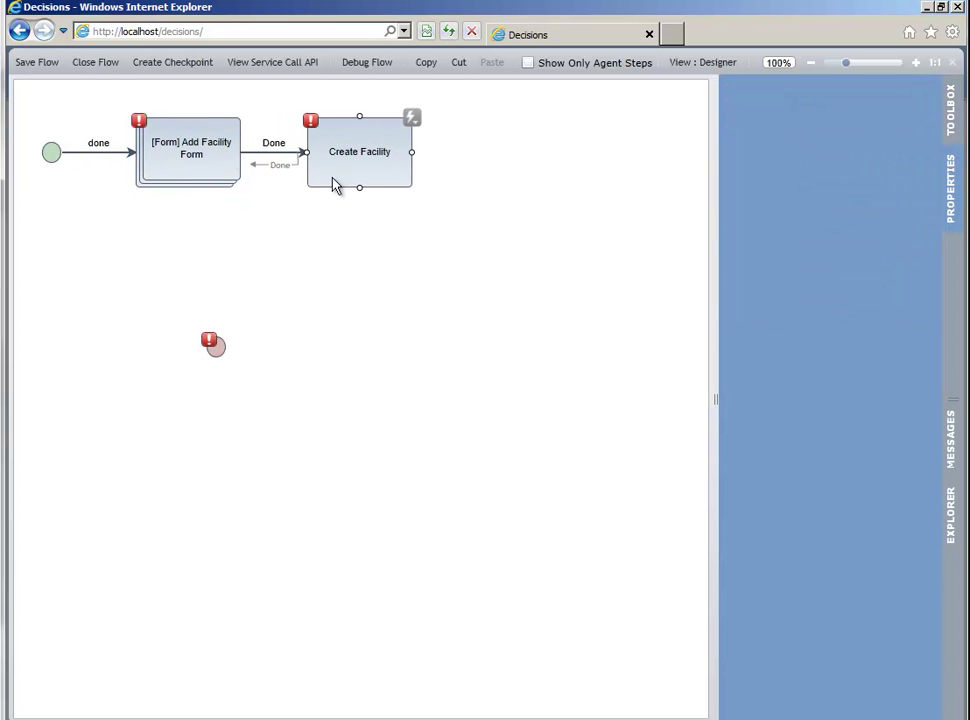
pyautogui.moveTo(360, 192); pyautogui.dragTo(229, 347)
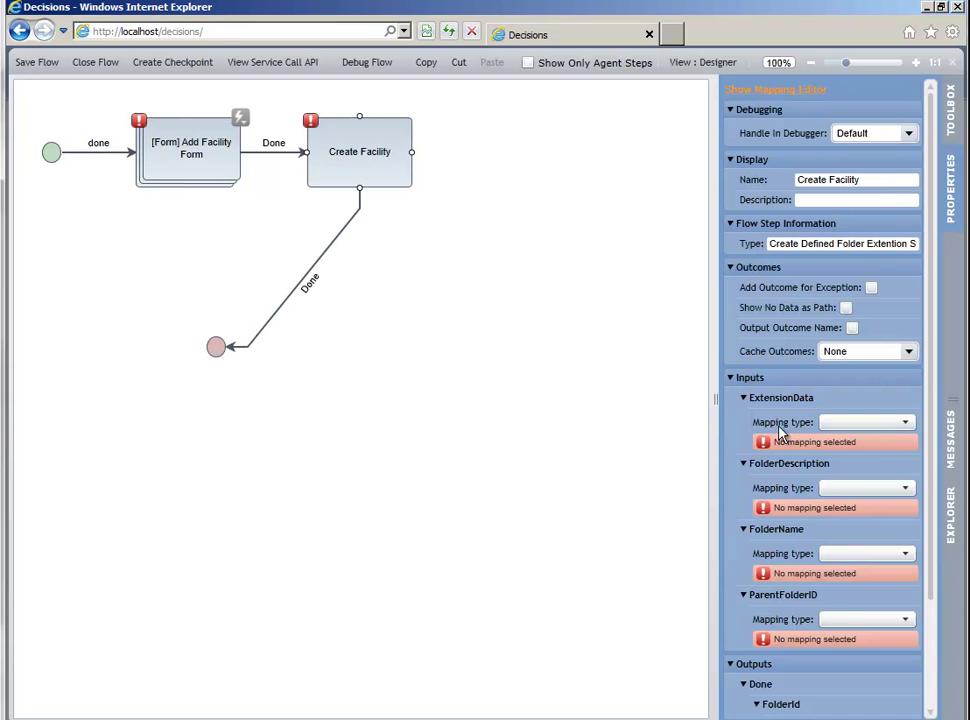
# Map Create Facility's FolderDescription as a plain text merge reading "New facility - [FacilityRegion], [FacilityName] - created by"
pyautogui.click(838, 489)
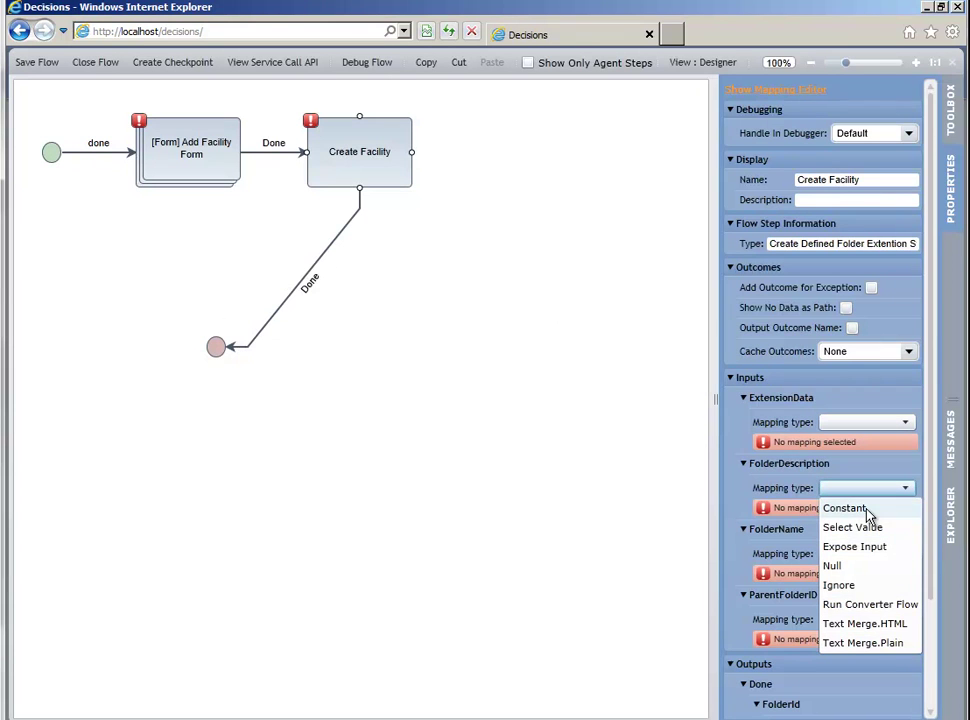
pyautogui.click(887, 643)
pyautogui.click(884, 515)
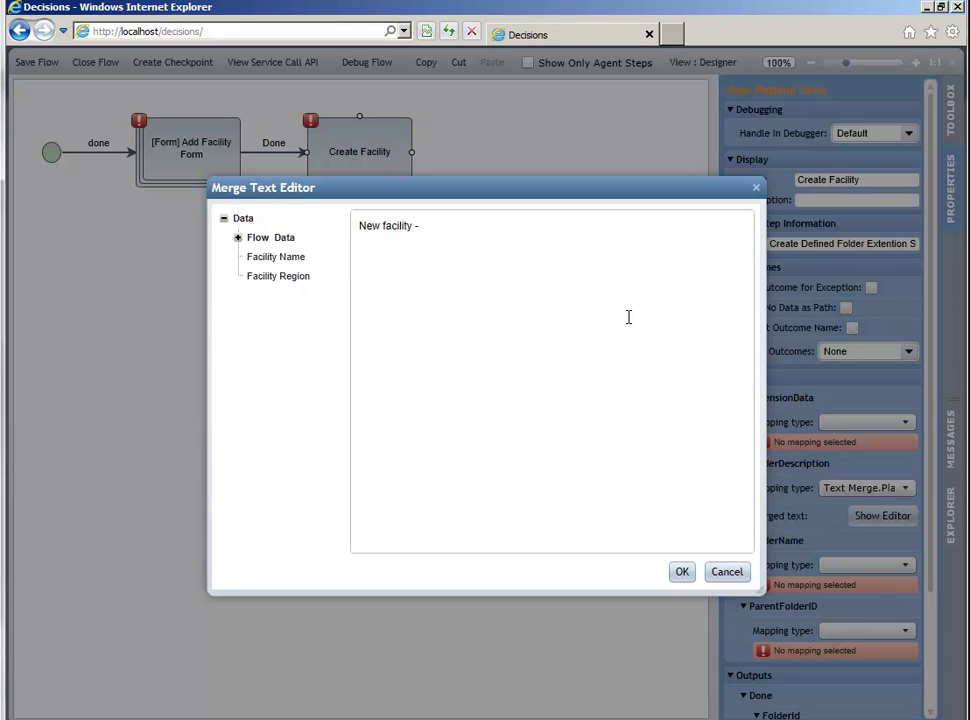
pyautogui.moveTo(287, 280); pyautogui.dragTo(595, 234)
pyautogui.moveTo(290, 257); pyautogui.dragTo(572, 252)
pyautogui.click(638, 230)
pyautogui.write('- creat')
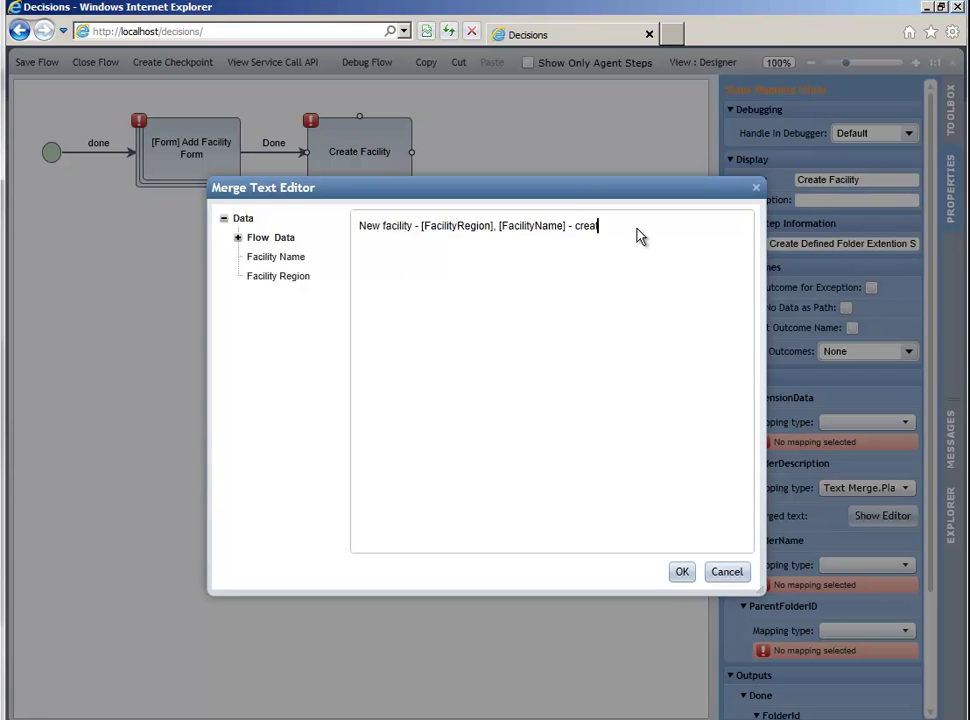
pyautogui.write('ed byu')
pyautogui.press('BackSpace')
# Append the initiating user's email field from Flow Data to the description merge text and accept it
pyautogui.click(238, 238)
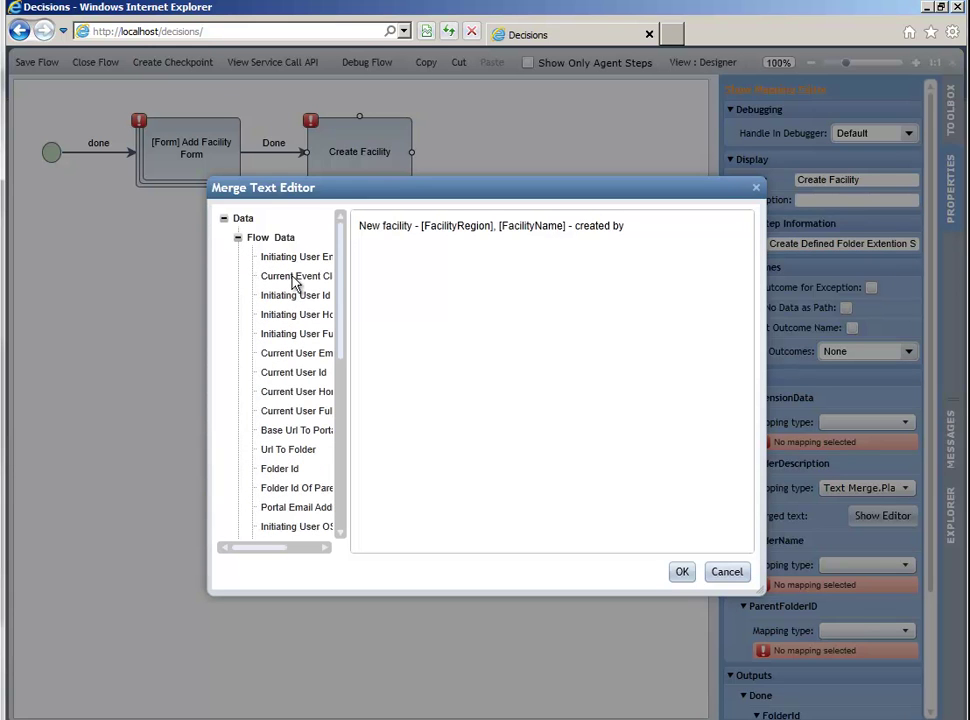
pyautogui.moveTo(348, 306); pyautogui.dragTo(369, 308)
pyautogui.click(723, 223)
pyautogui.moveTo(318, 258); pyautogui.dragTo(610, 285)
pyautogui.click(682, 572)
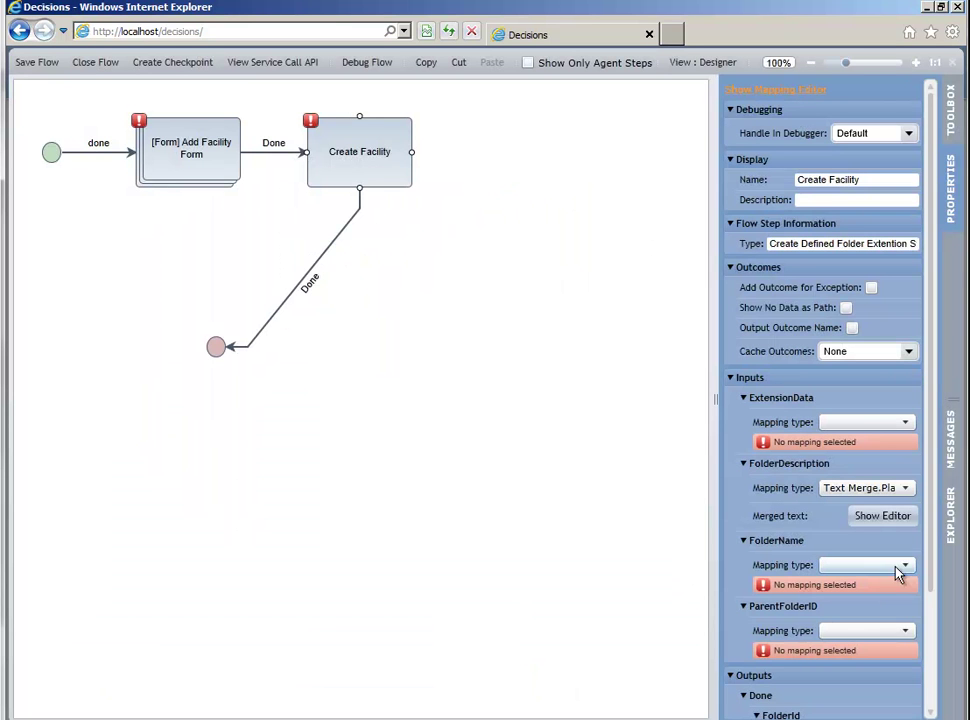
# Map Create Facility's FolderName as a plain text merge reading "[FacilityRegion] - [FacilityName]"
pyautogui.click(852, 567)
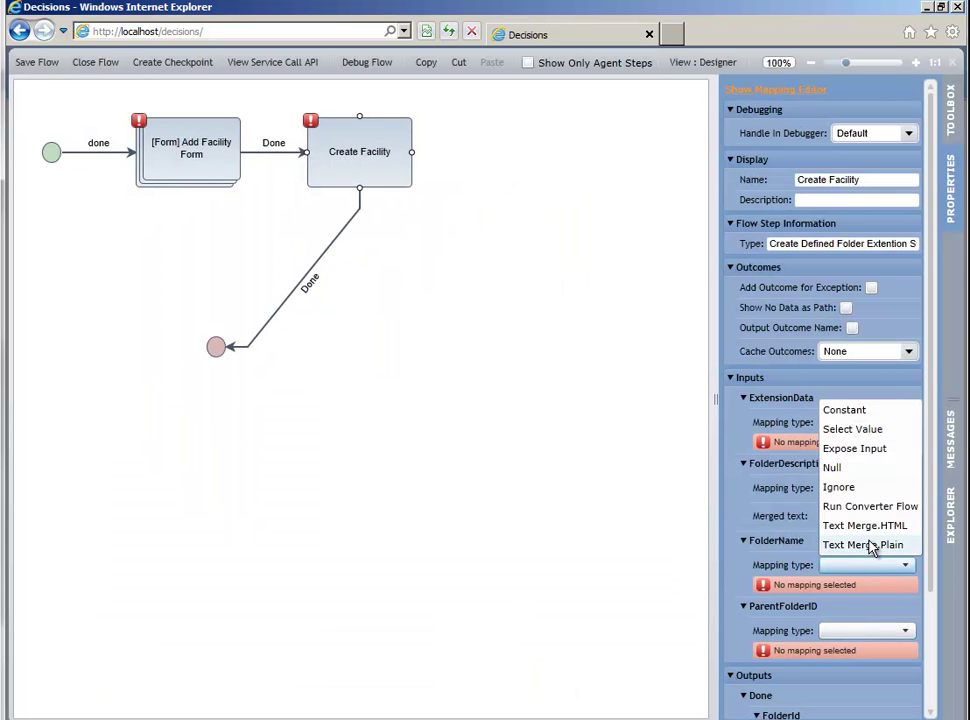
pyautogui.click(860, 546)
pyautogui.click(877, 595)
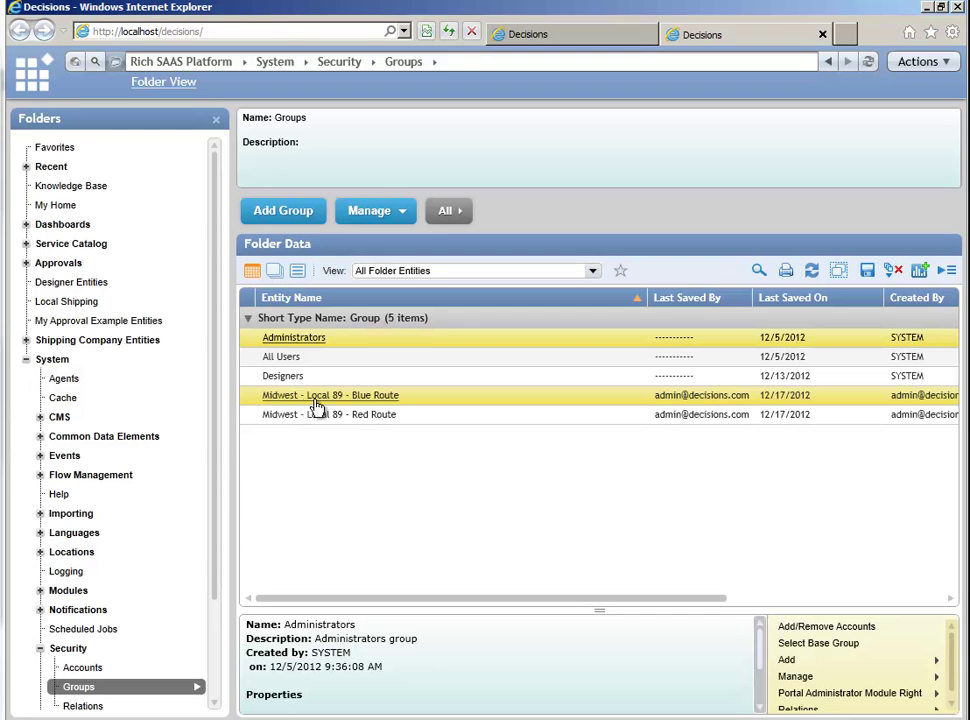
pyautogui.click(593, 36)
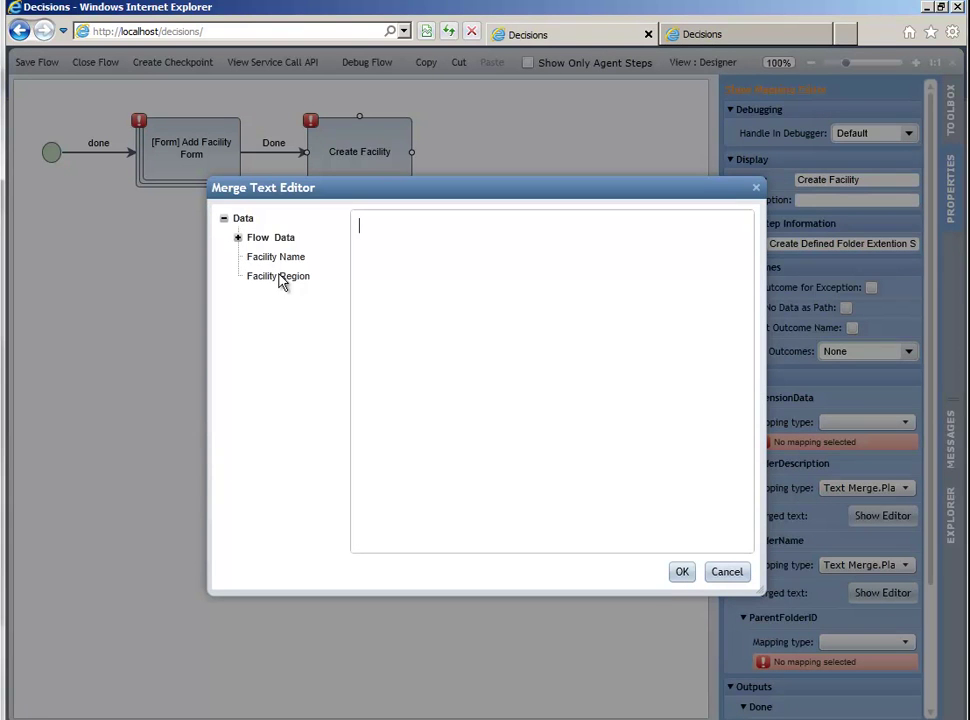
pyautogui.moveTo(277, 285); pyautogui.dragTo(489, 217)
pyautogui.click(489, 232)
pyautogui.write('-')
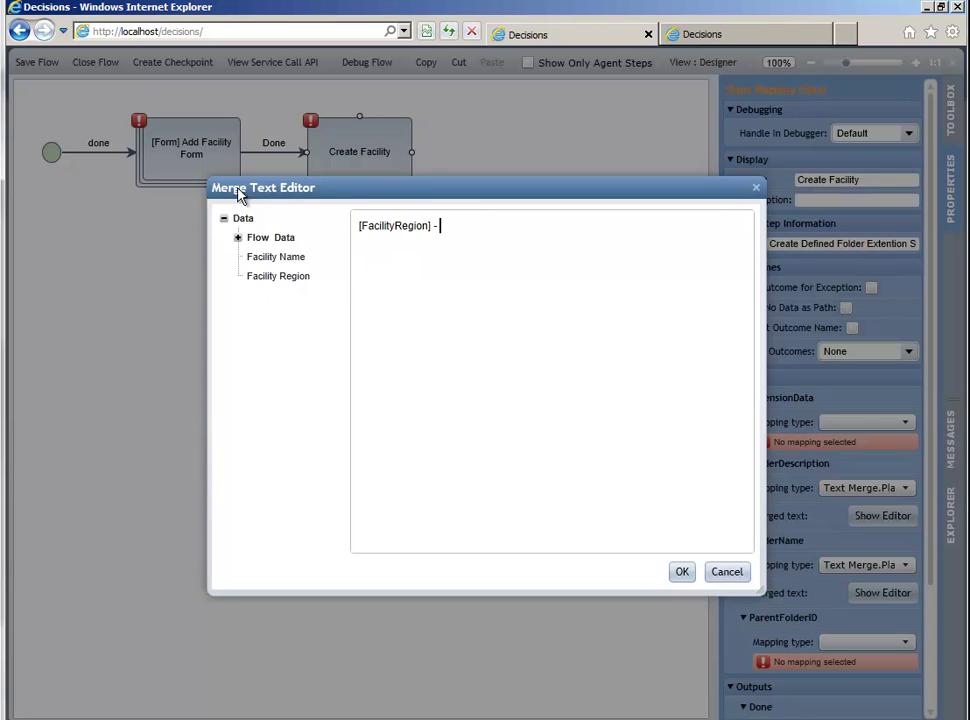
pyautogui.moveTo(270, 258); pyautogui.dragTo(537, 375)
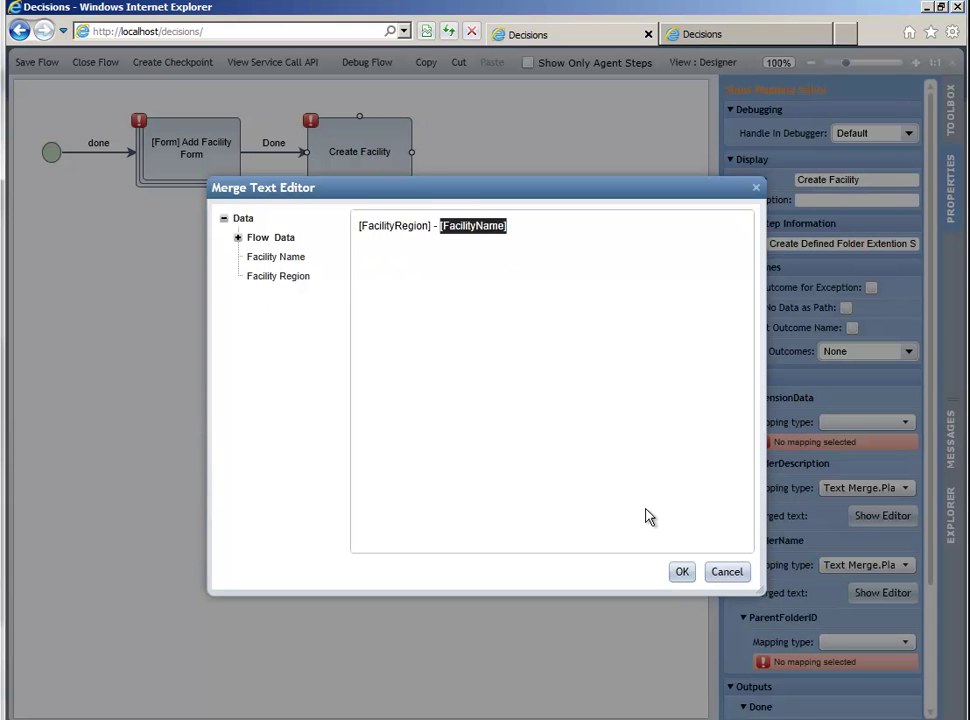
pyautogui.click(681, 571)
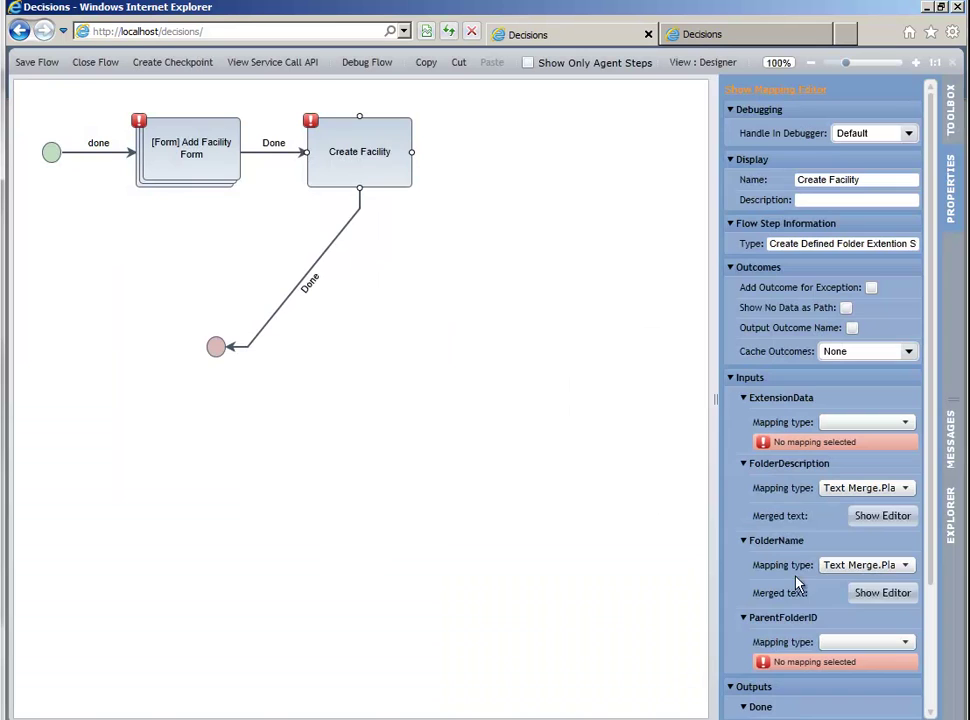
# Map Create Facility's ParentFolderID with Select Value to the FolderId entry under Flow Data
pyautogui.click(862, 644)
pyautogui.click(812, 507)
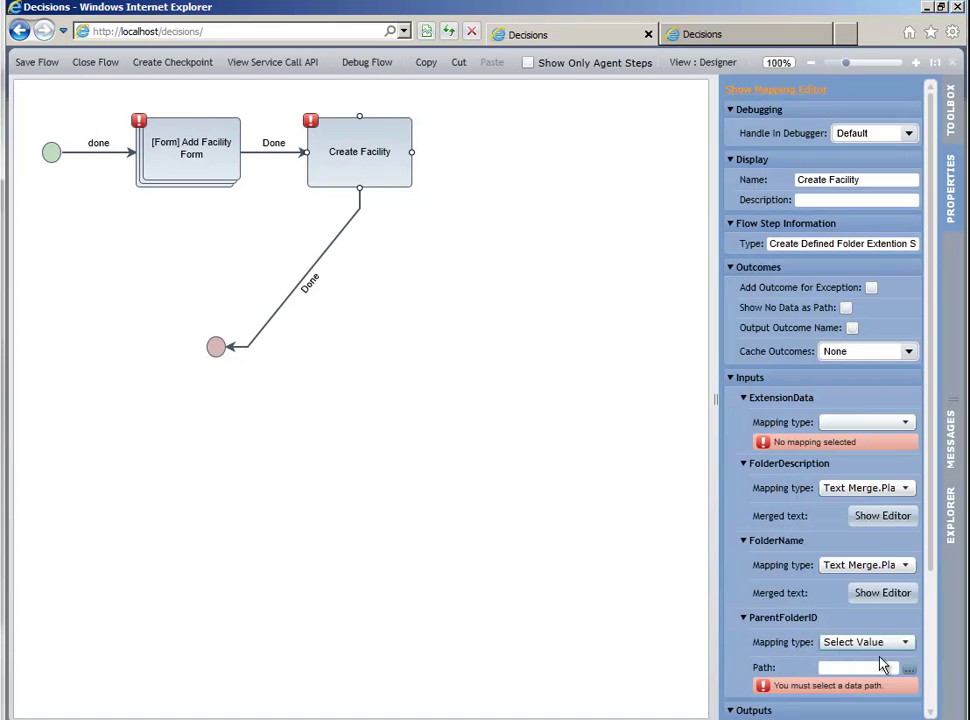
pyautogui.click(910, 670)
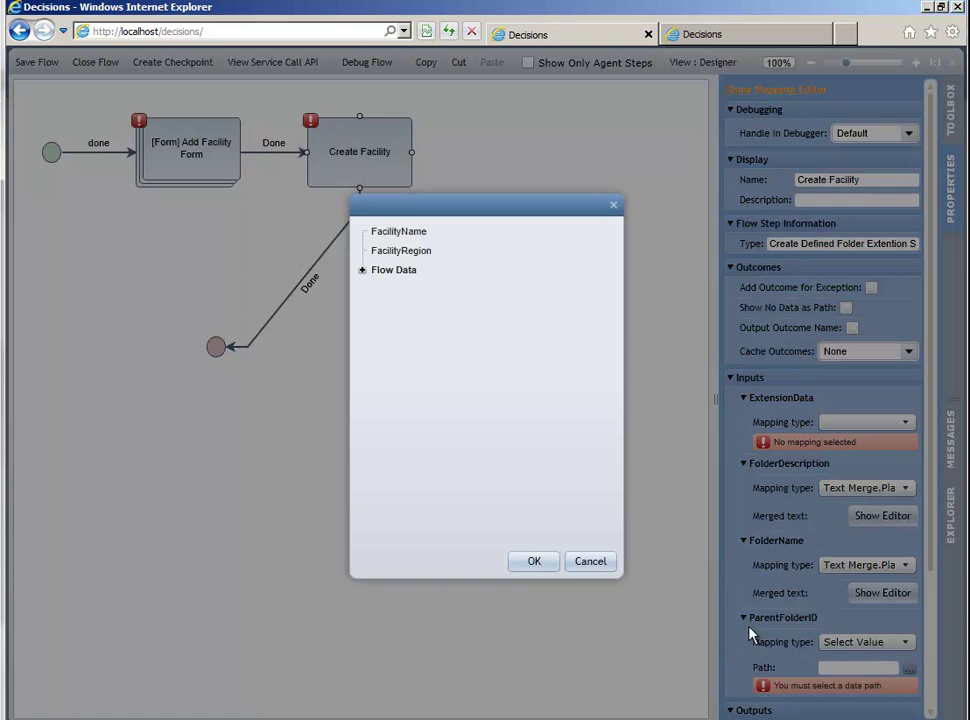
pyautogui.click(363, 272)
pyautogui.scroll(-2, 411, 420)
pyautogui.click(437, 455)
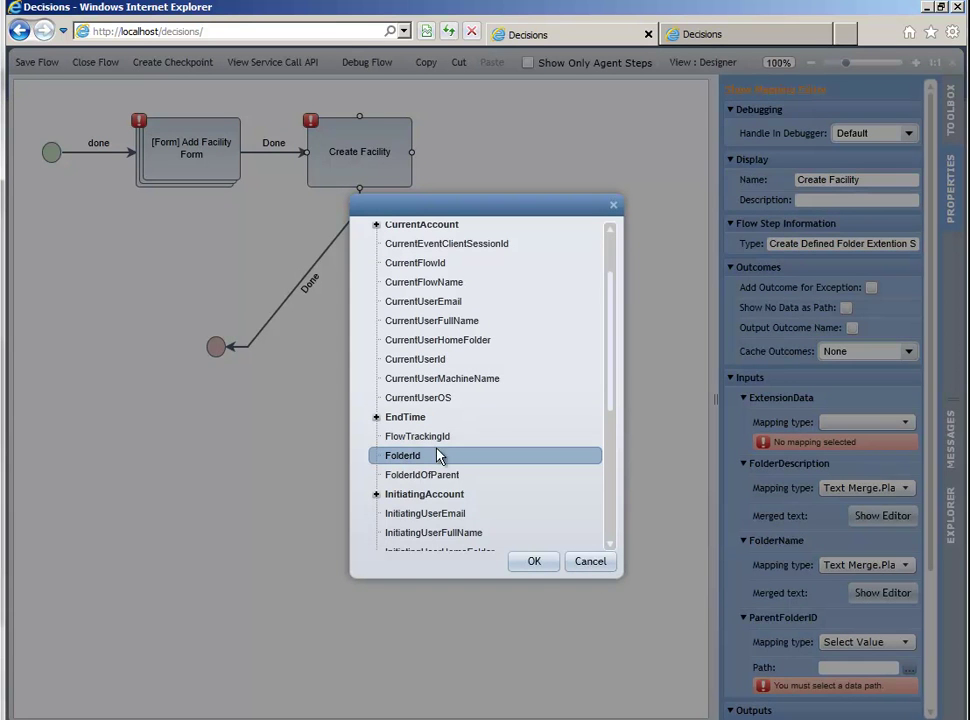
pyautogui.click(533, 562)
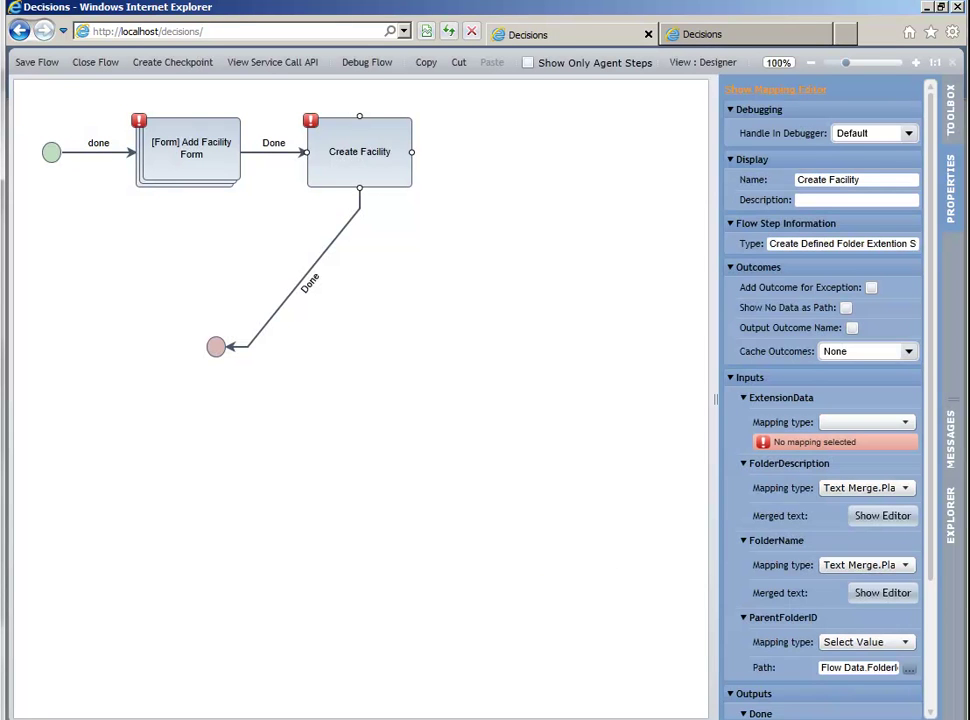
# Set ExtensionData to Build Data, mapping FacilityRegion to Region and FacilityName to Name in the Mapping Editor
pyautogui.scroll(-1, 931, 578)
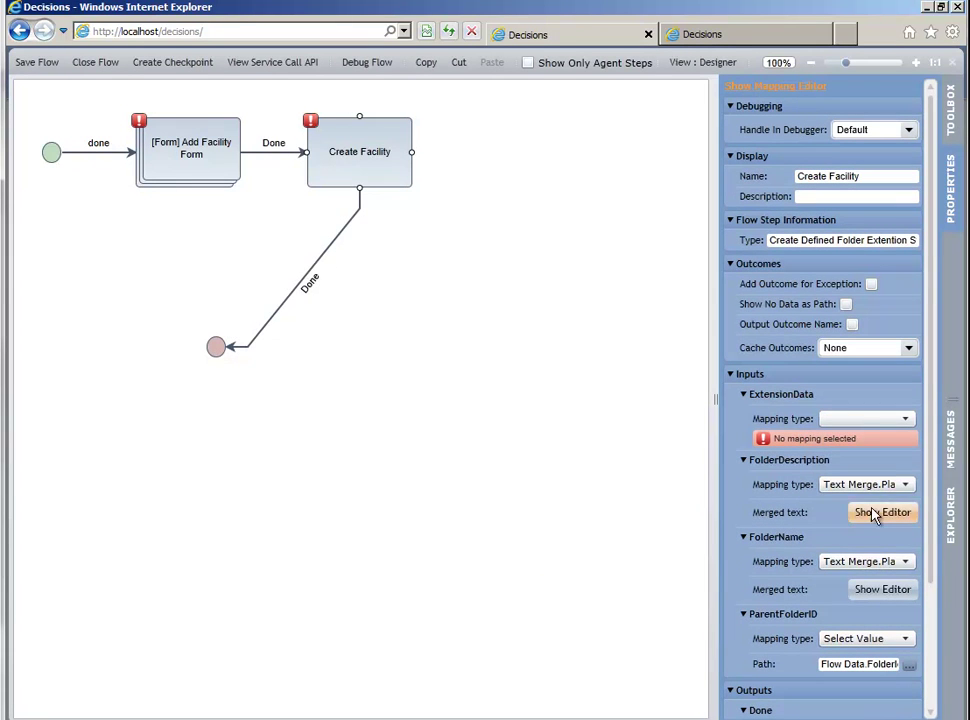
pyautogui.click(835, 418)
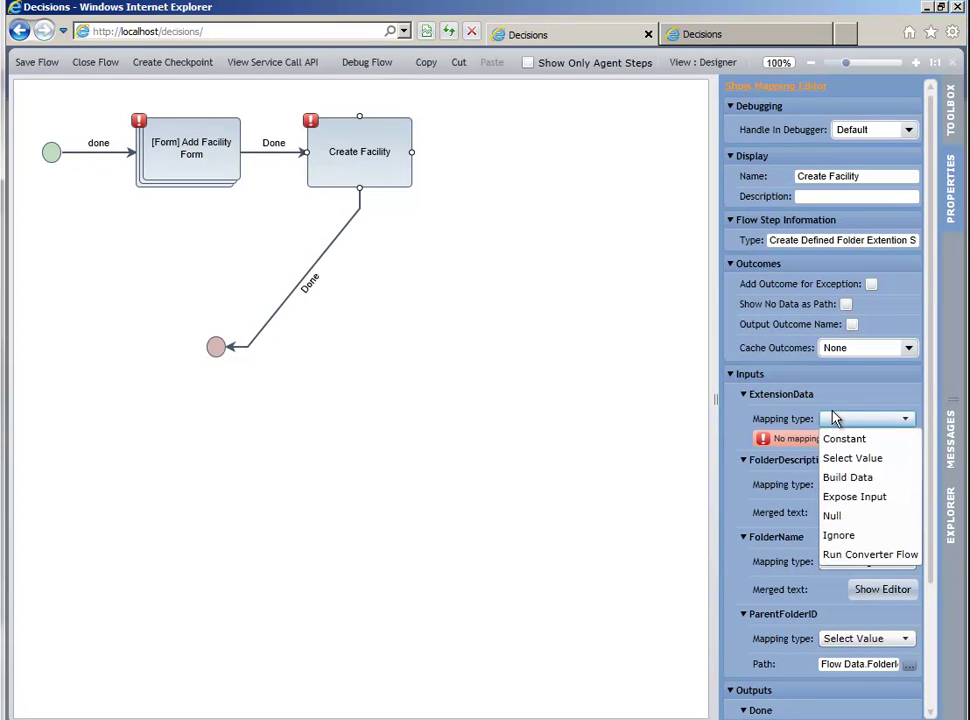
pyautogui.click(846, 477)
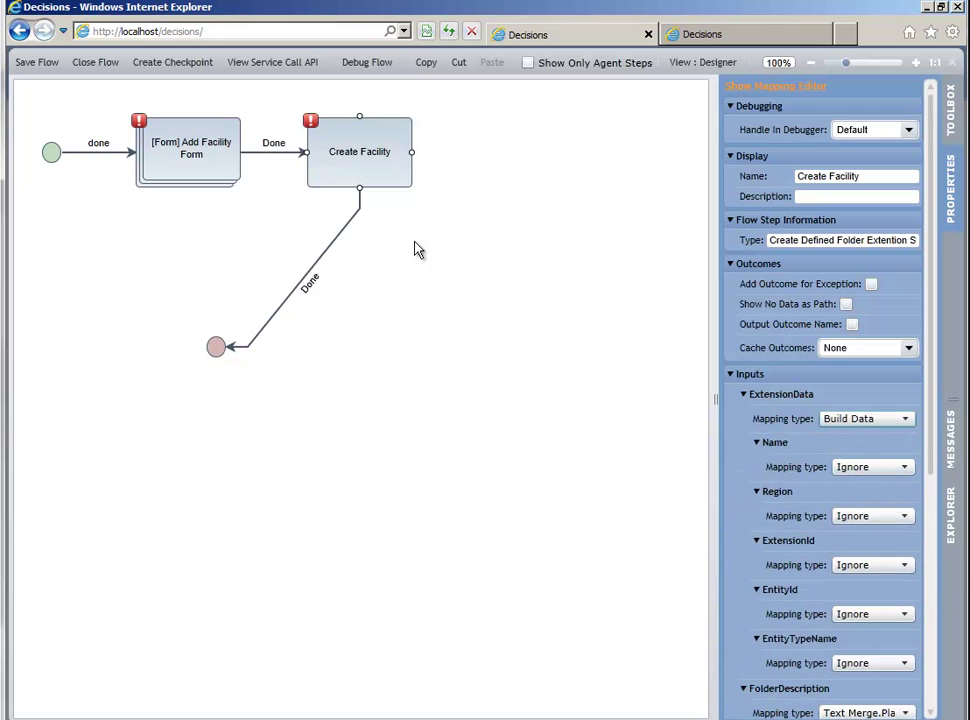
pyautogui.scroll(1, 880, 180)
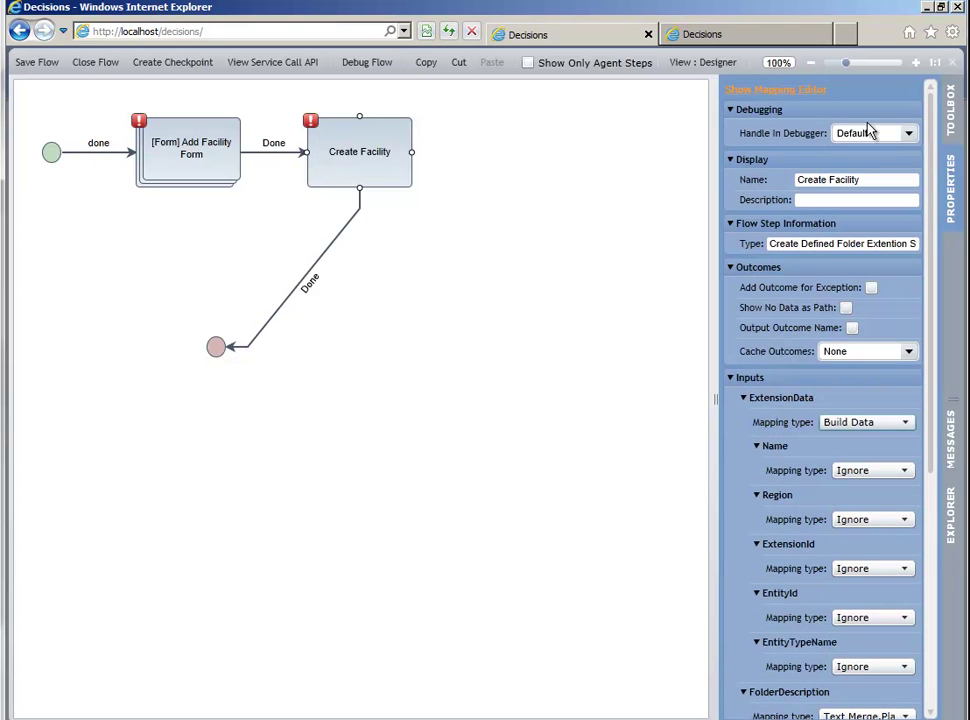
pyautogui.click(790, 90)
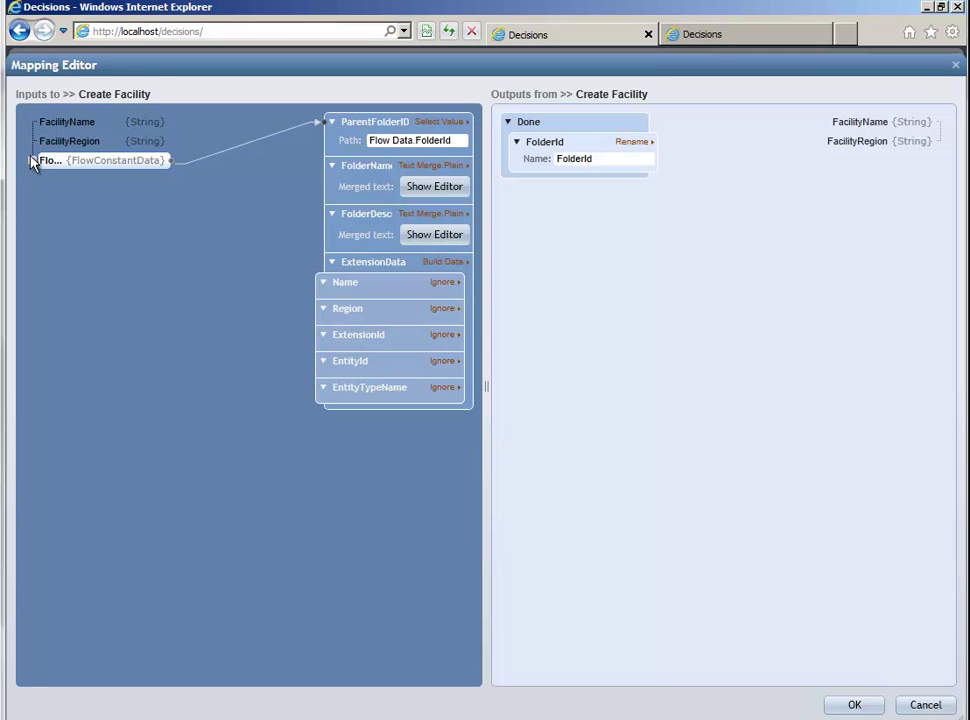
pyautogui.moveTo(85, 152); pyautogui.dragTo(322, 310)
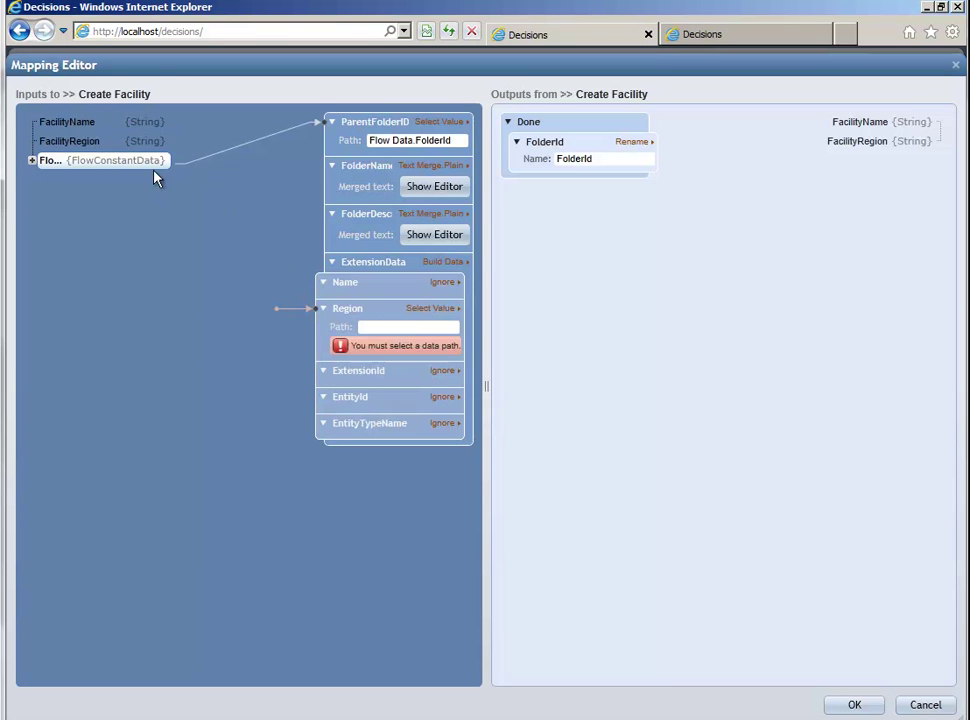
pyautogui.moveTo(148, 122); pyautogui.dragTo(322, 296)
pyautogui.click(854, 705)
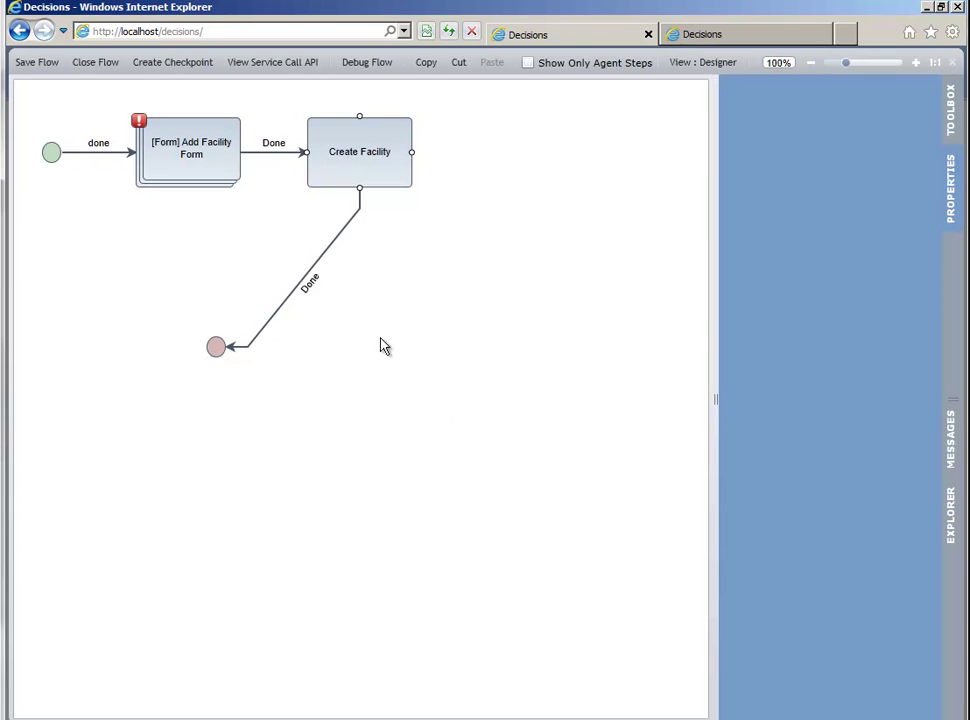
# Open the Add Facility Form from its flow step and examine the Facility Region combo's input and output data settings
pyautogui.click(178, 171)
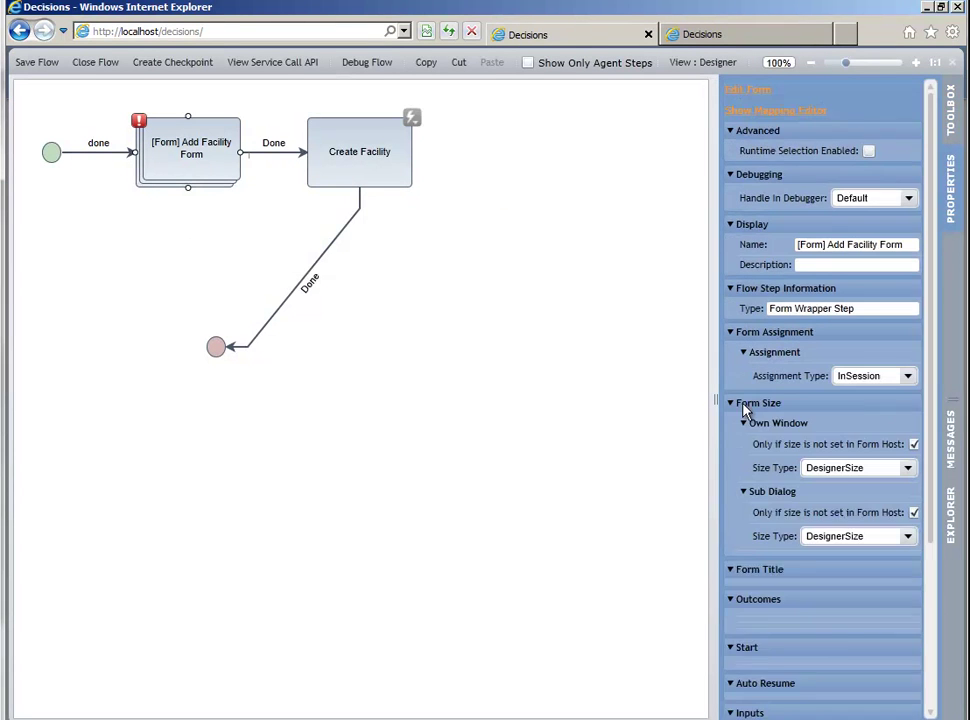
pyautogui.scroll(-8, 880, 555)
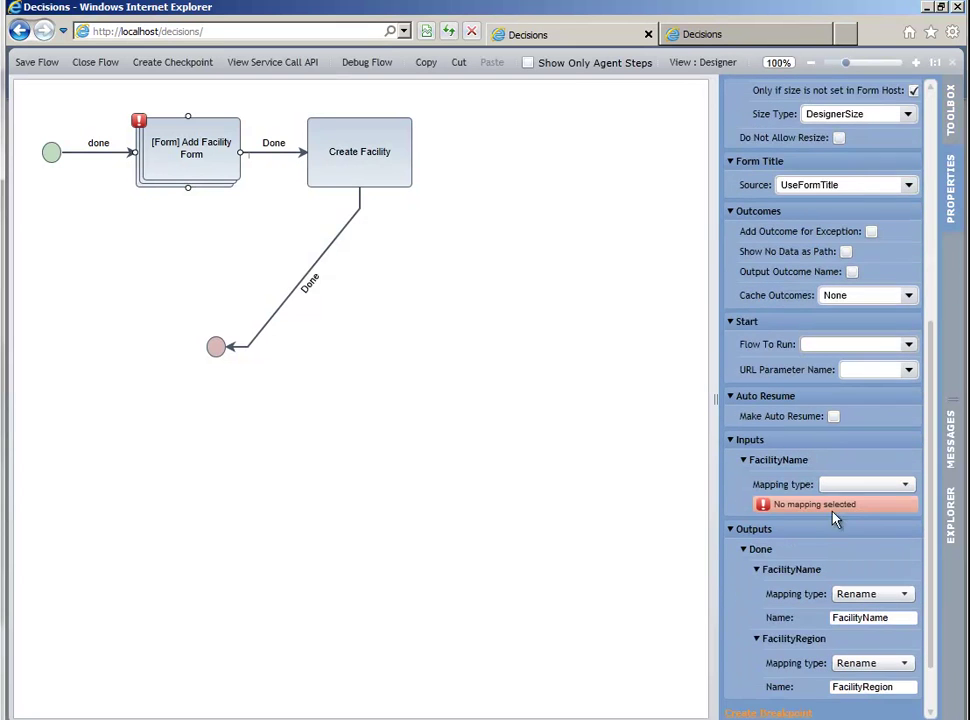
pyautogui.moveTo(716, 404); pyautogui.dragTo(654, 402)
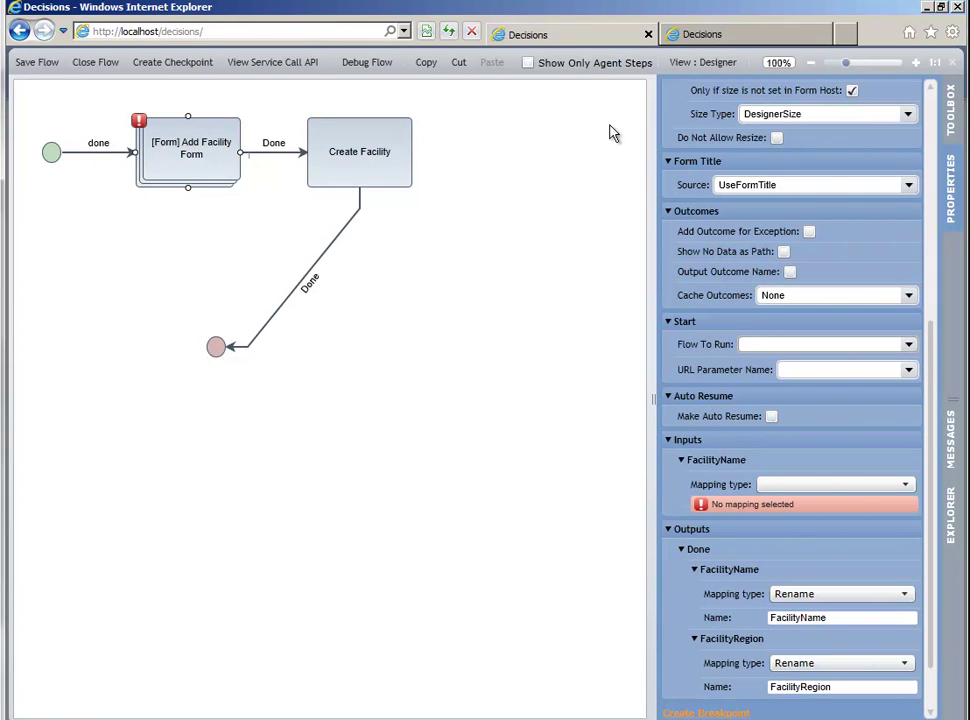
pyautogui.click(928, 122)
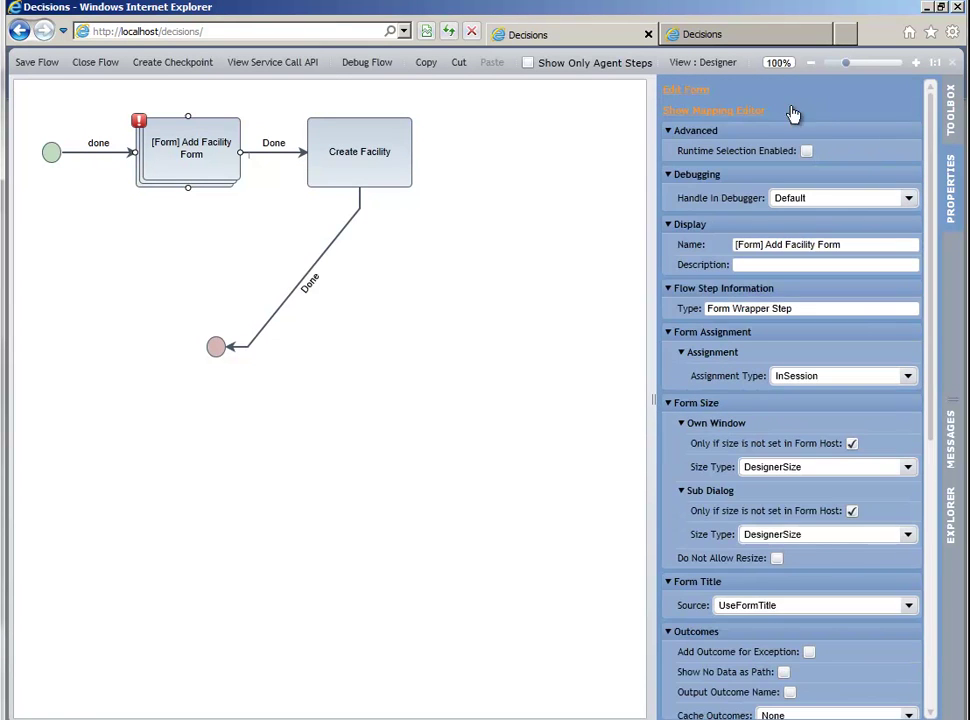
pyautogui.click(686, 91)
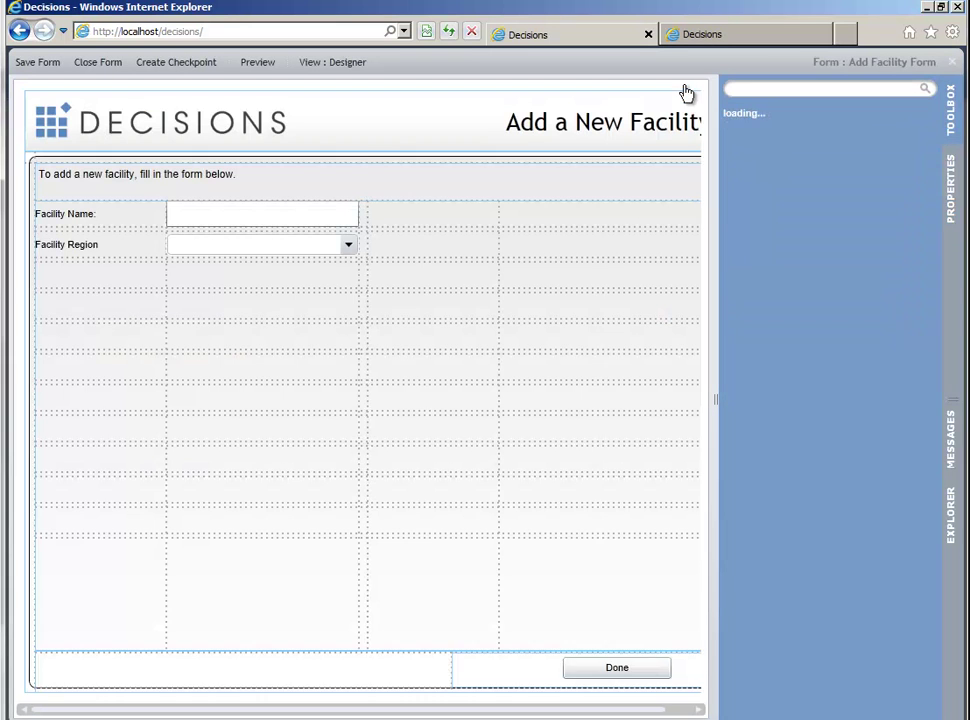
pyautogui.rightClick(292, 257)
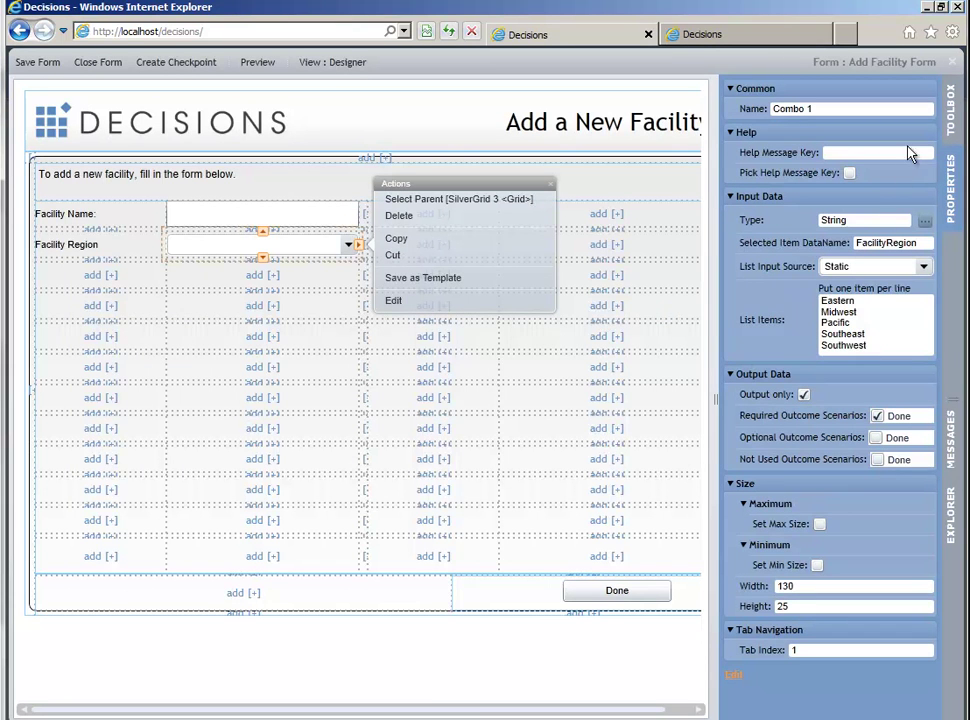
pyautogui.click(885, 75)
pyautogui.click(885, 75)
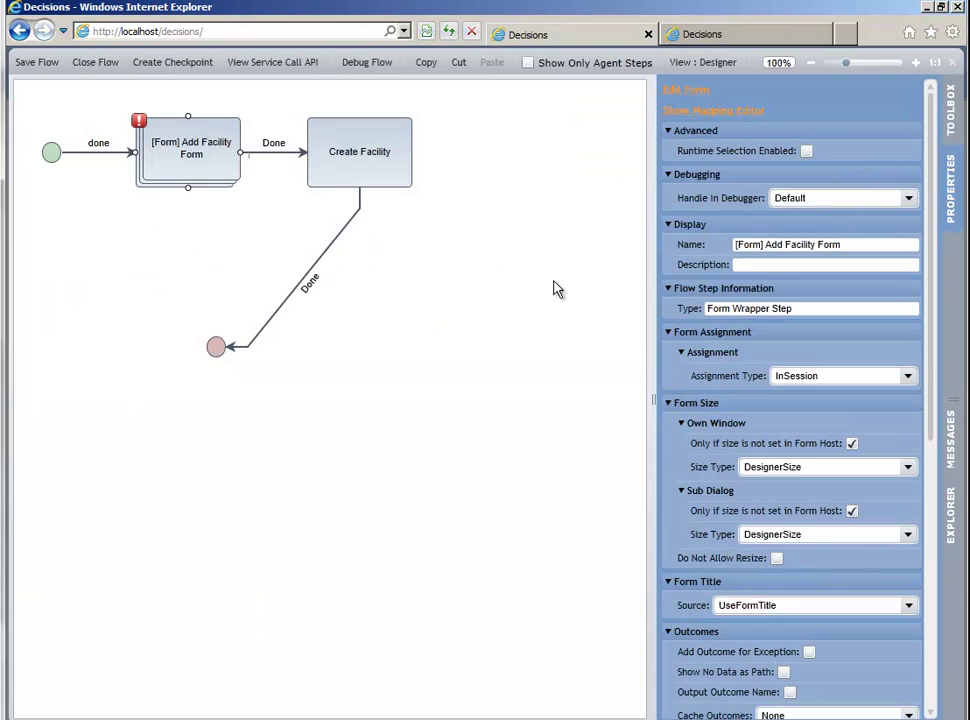
# Set the mapping type of the Add Facility Form step's FacilityName input to Ignore
pyautogui.scroll(-10, 847, 567)
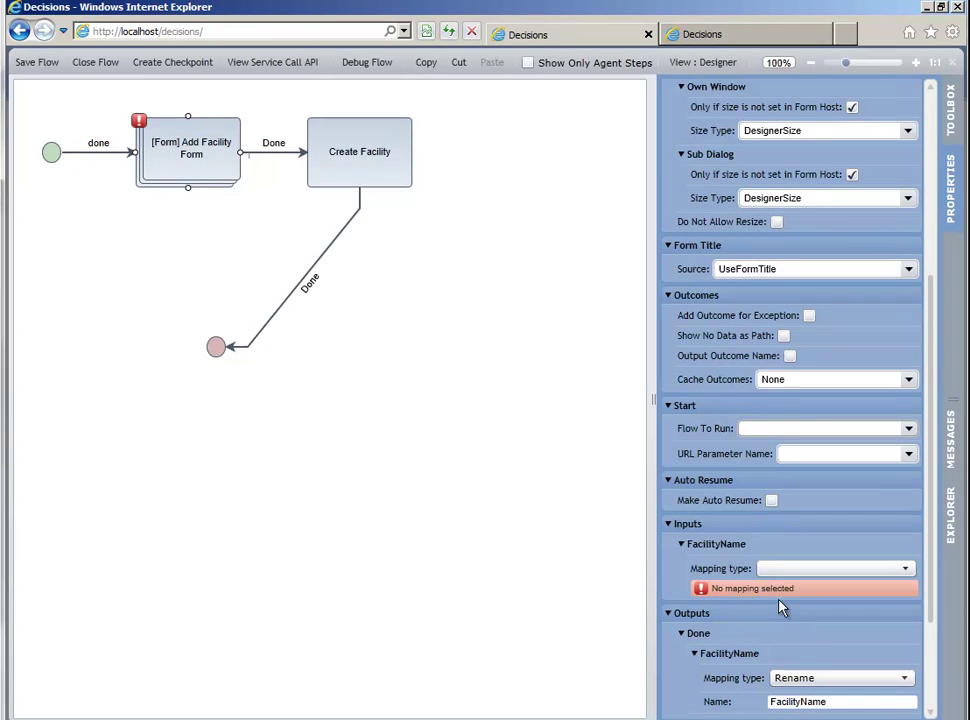
pyautogui.click(784, 574)
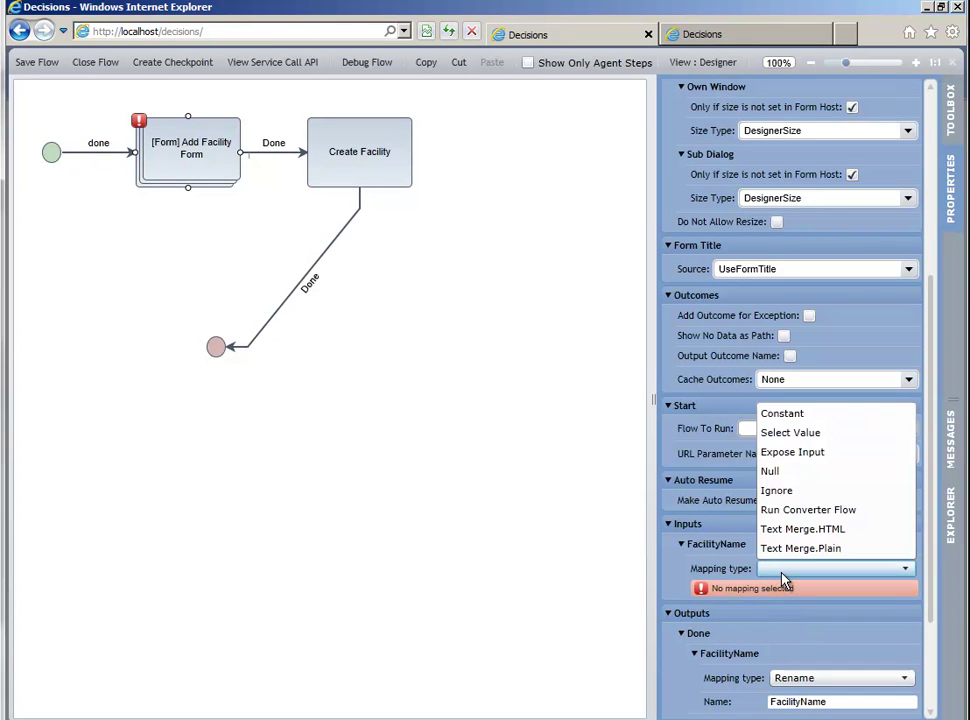
pyautogui.click(812, 492)
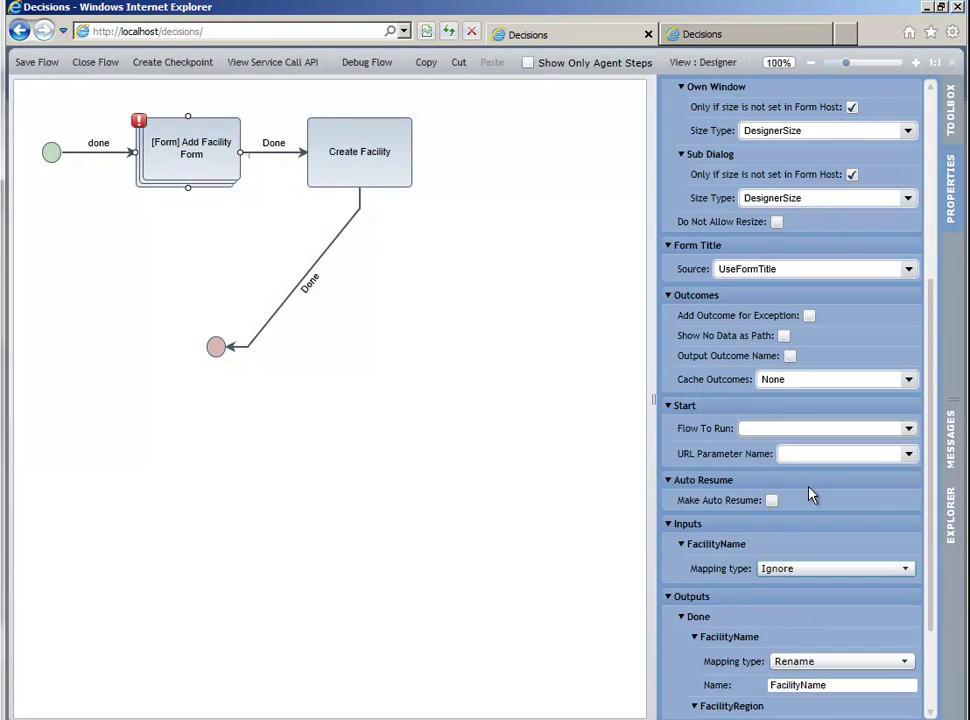
pyautogui.moveTo(935, 481); pyautogui.dragTo(955, 358)
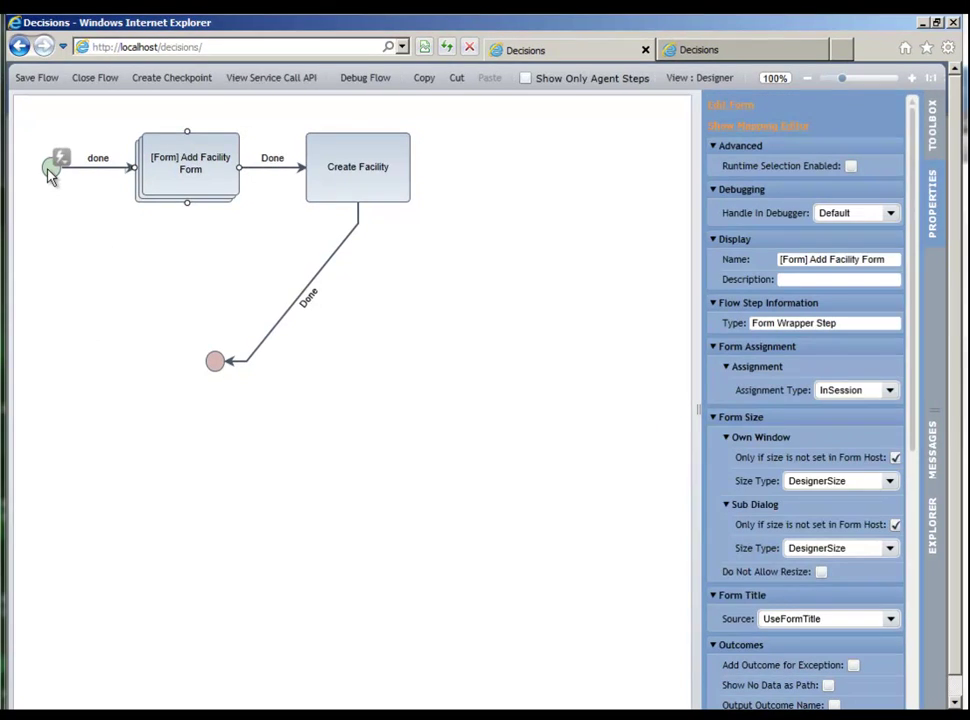
# Review the start step's flow input data and Create Facility's input mappings down to ParentFolderID
pyautogui.click(51, 173)
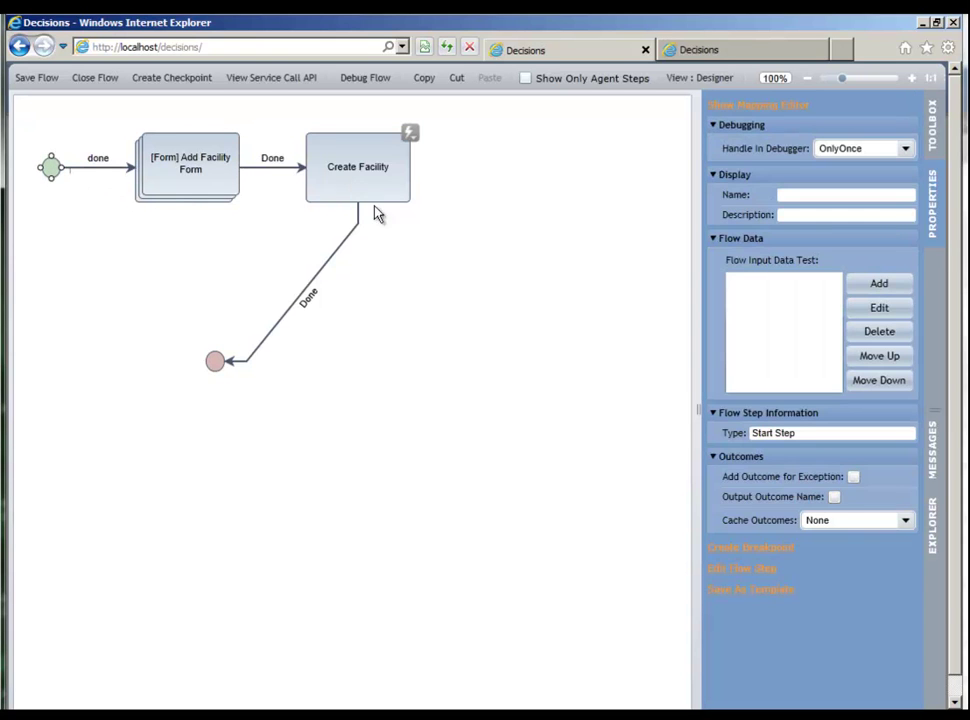
pyautogui.click(357, 180)
pyautogui.click(362, 234)
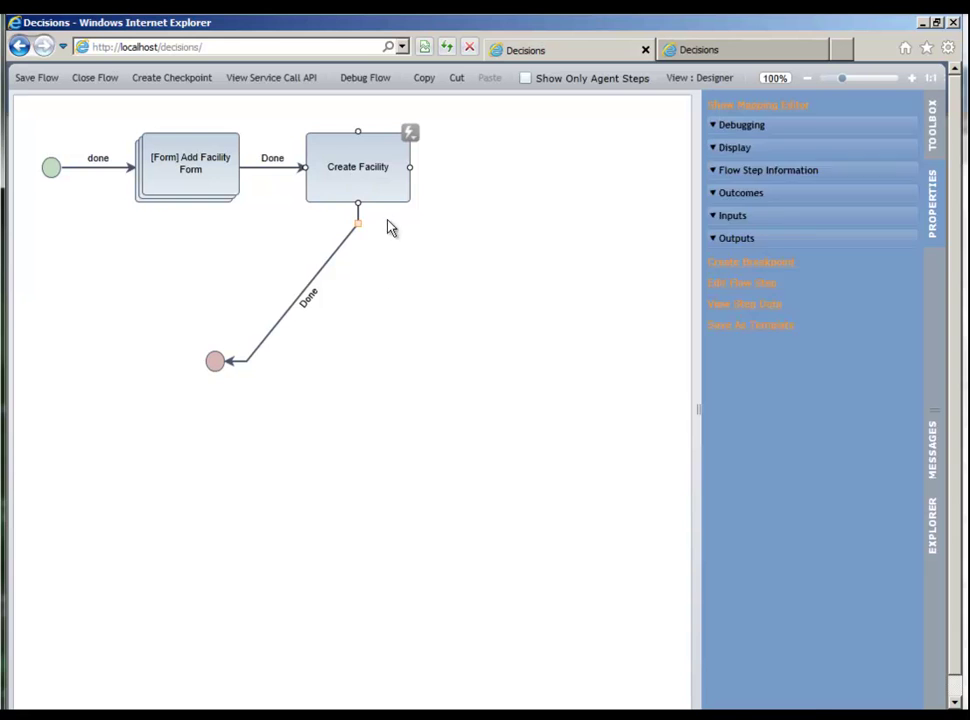
pyautogui.moveTo(697, 390); pyautogui.dragTo(677, 380)
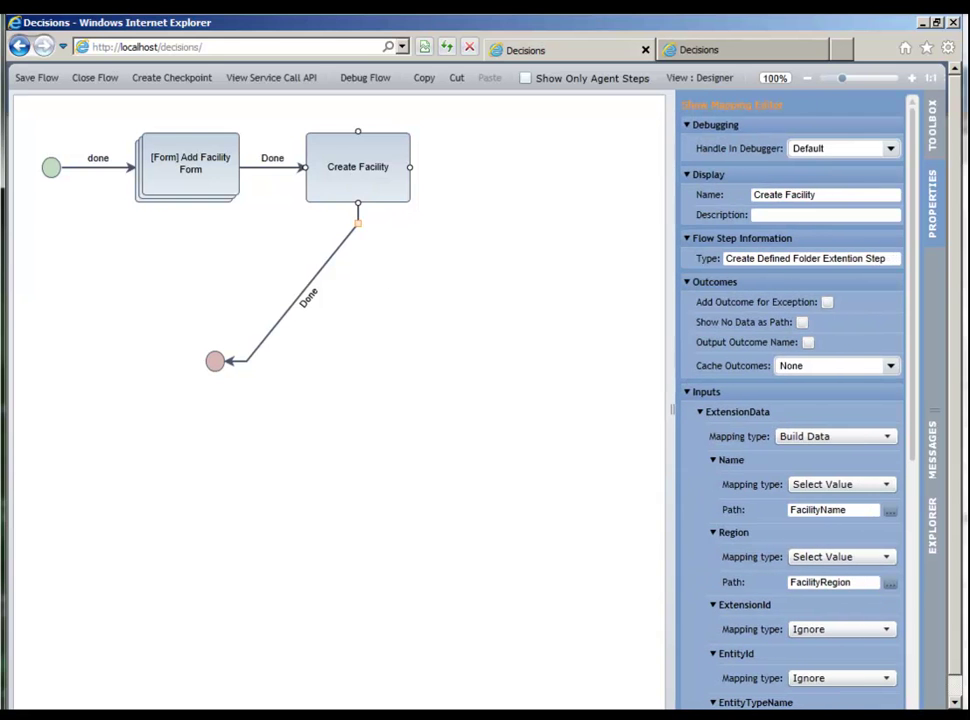
pyautogui.click(909, 566)
pyautogui.moveTo(918, 566); pyautogui.dragTo(905, 515)
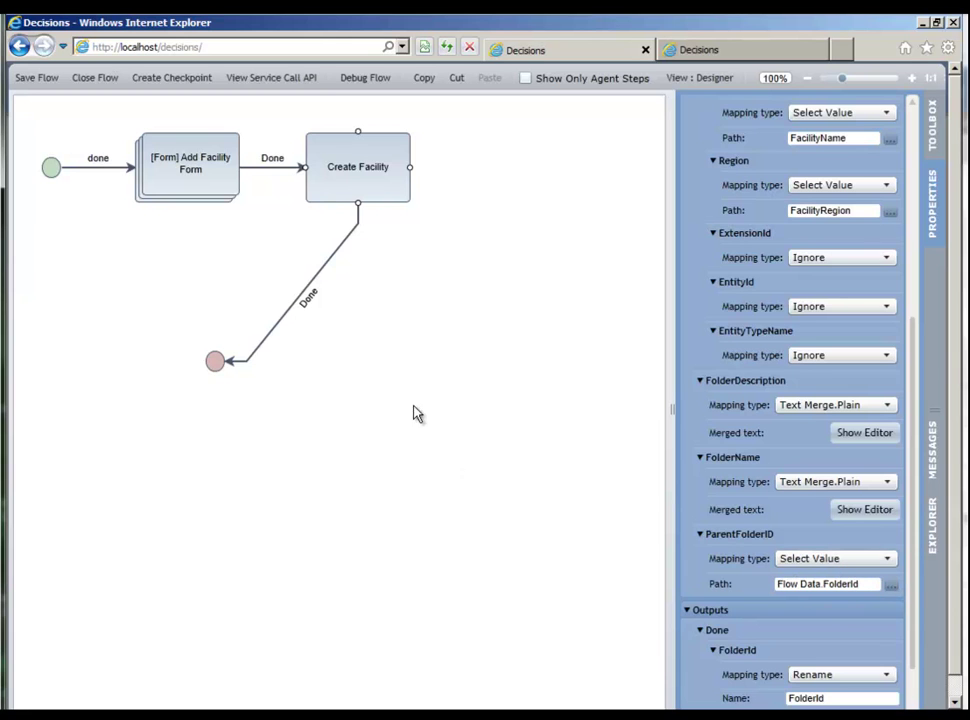
# Add a flow input named FolderId of type String to the start step
pyautogui.click(50, 168)
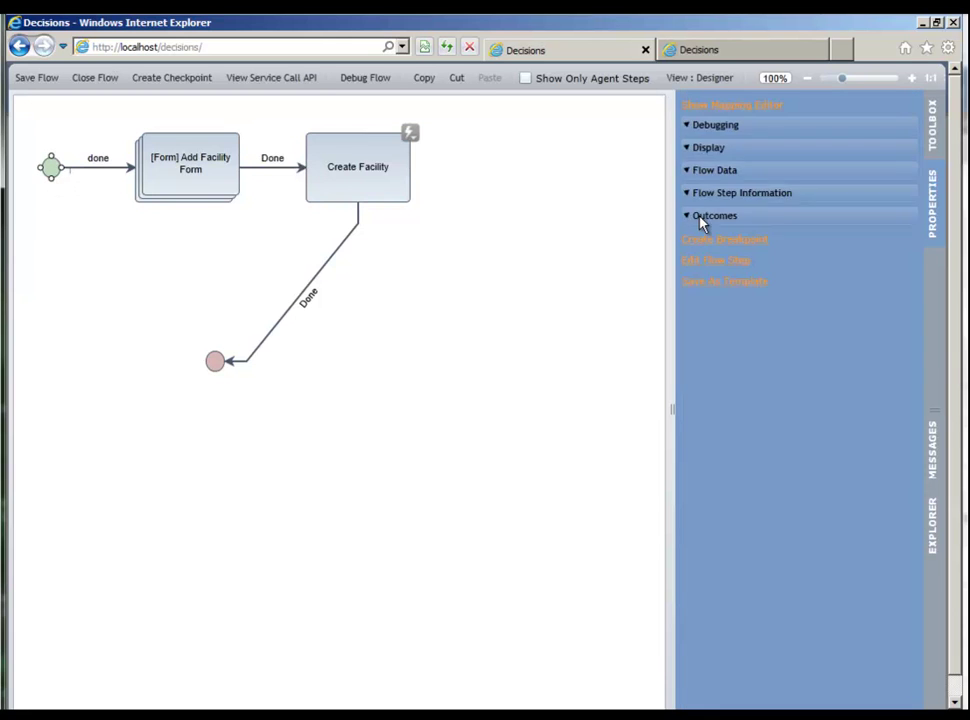
pyautogui.click(879, 289)
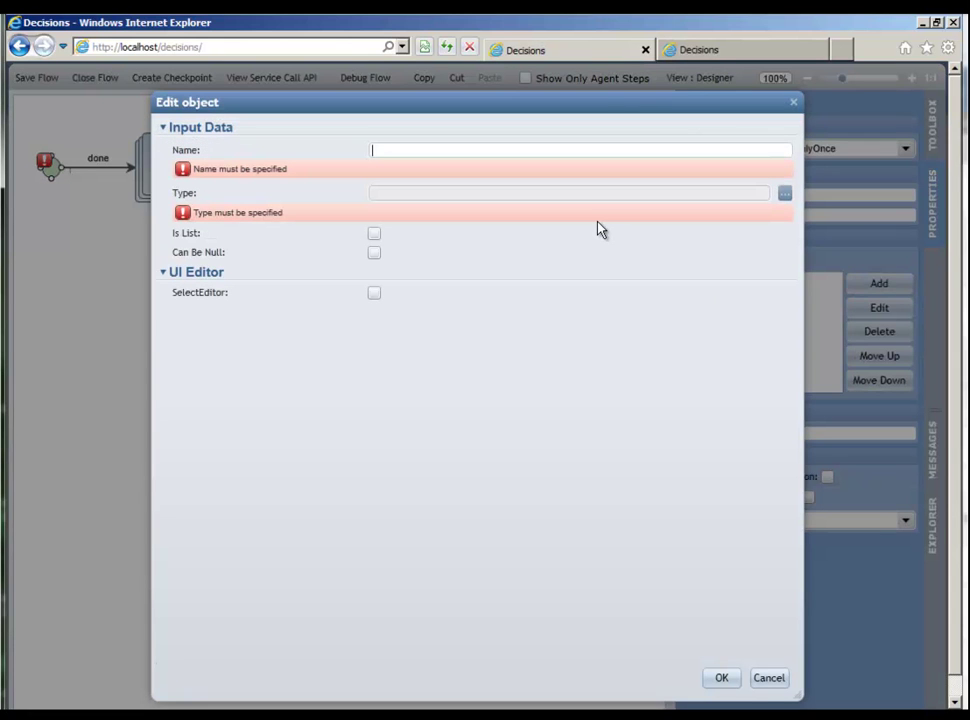
pyautogui.write('FolderId')
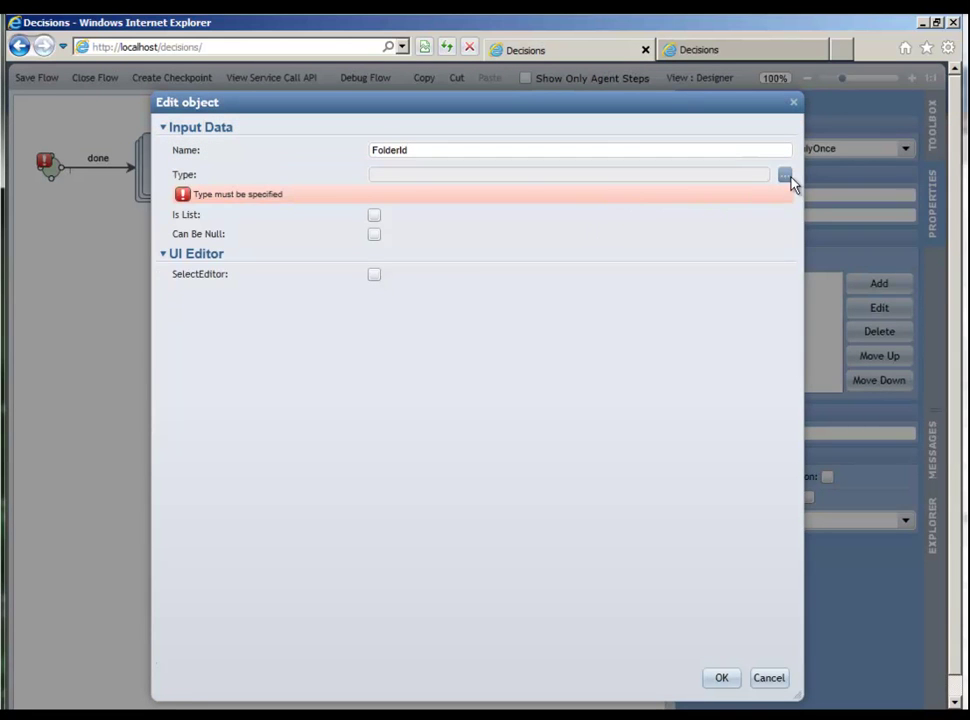
pyautogui.click(786, 177)
pyautogui.click(560, 500)
pyautogui.click(559, 520)
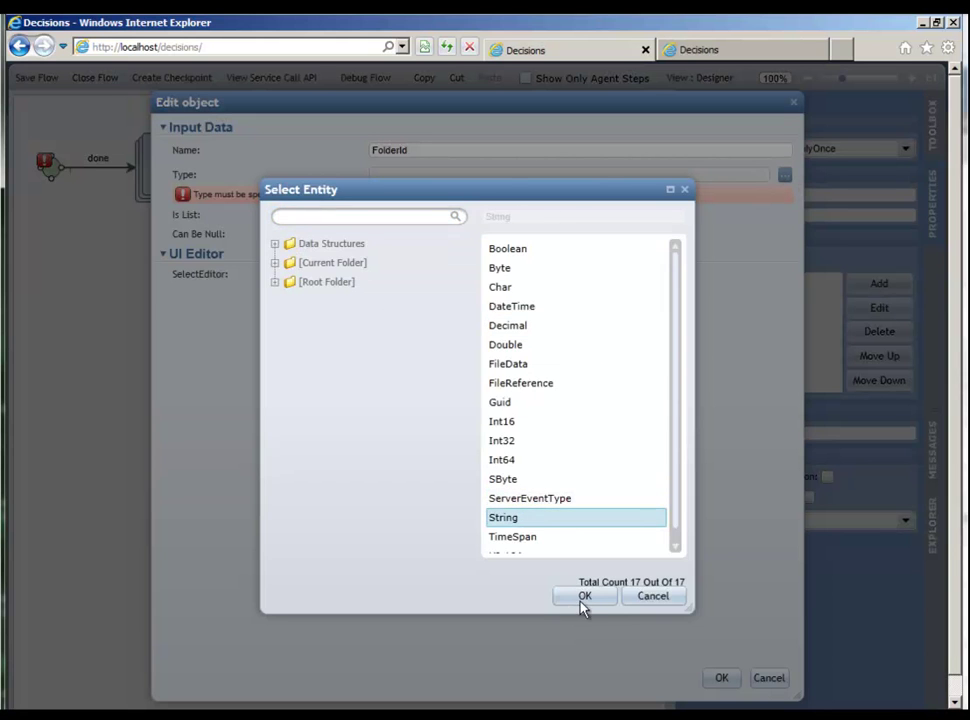
pyautogui.click(584, 598)
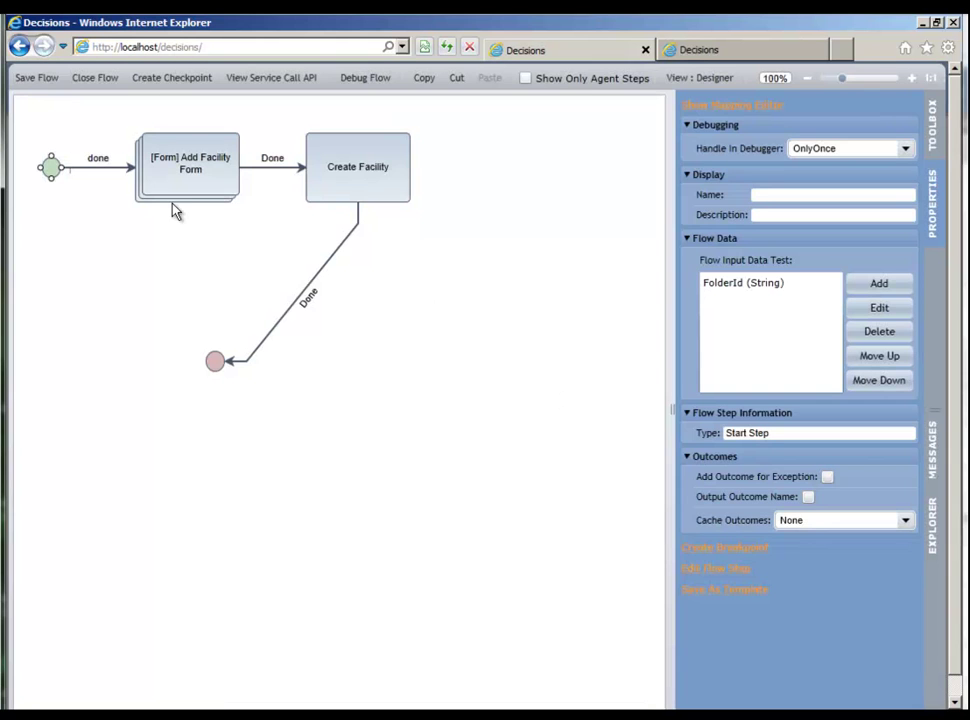
# Change the path of Create Facility's ParentFolderID mapping to the top-level FolderId input
pyautogui.click(328, 178)
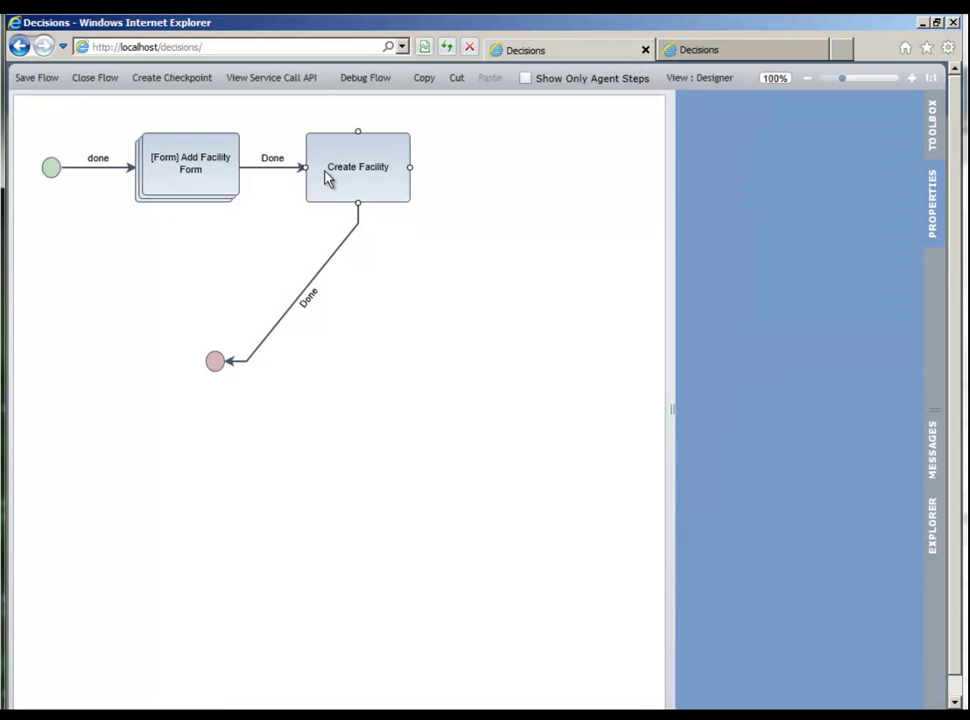
pyautogui.scroll(-8, 887, 652)
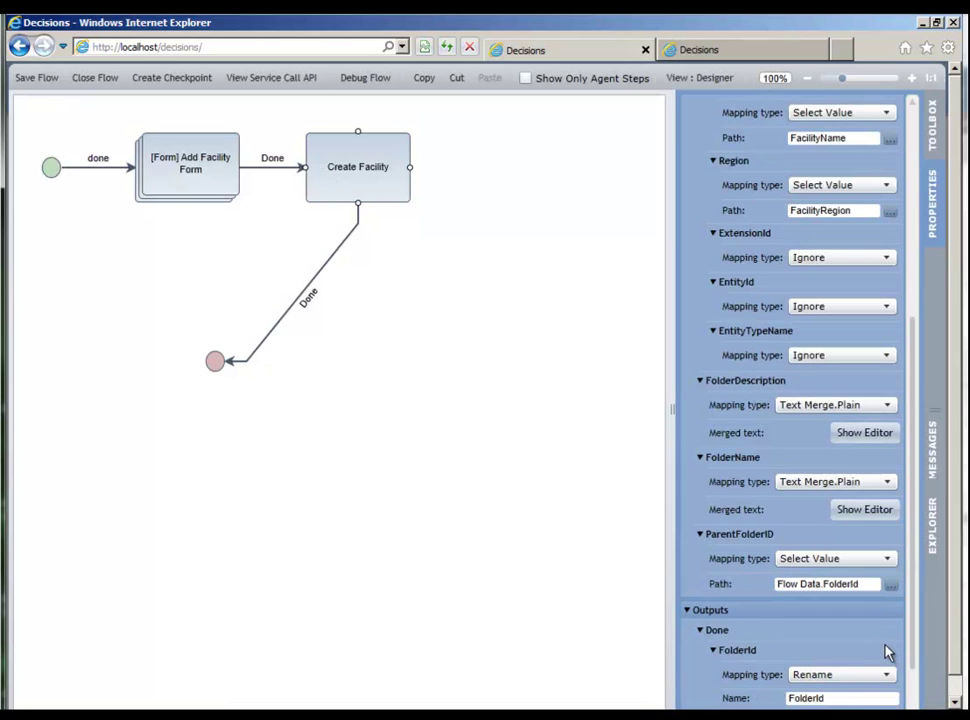
pyautogui.click(890, 587)
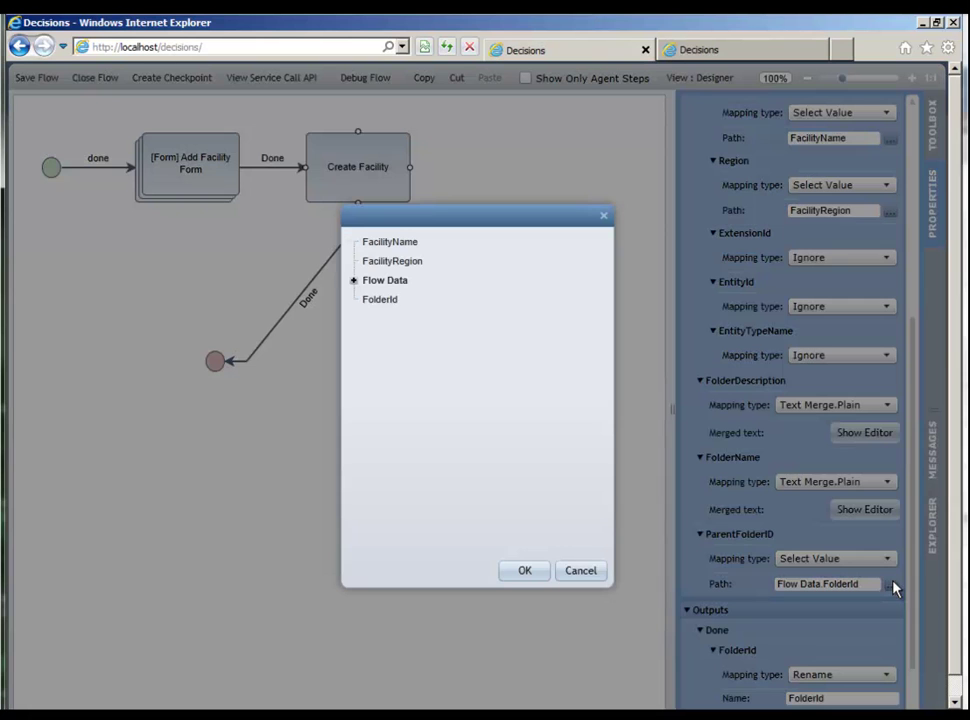
pyautogui.click(370, 301)
pyautogui.click(521, 572)
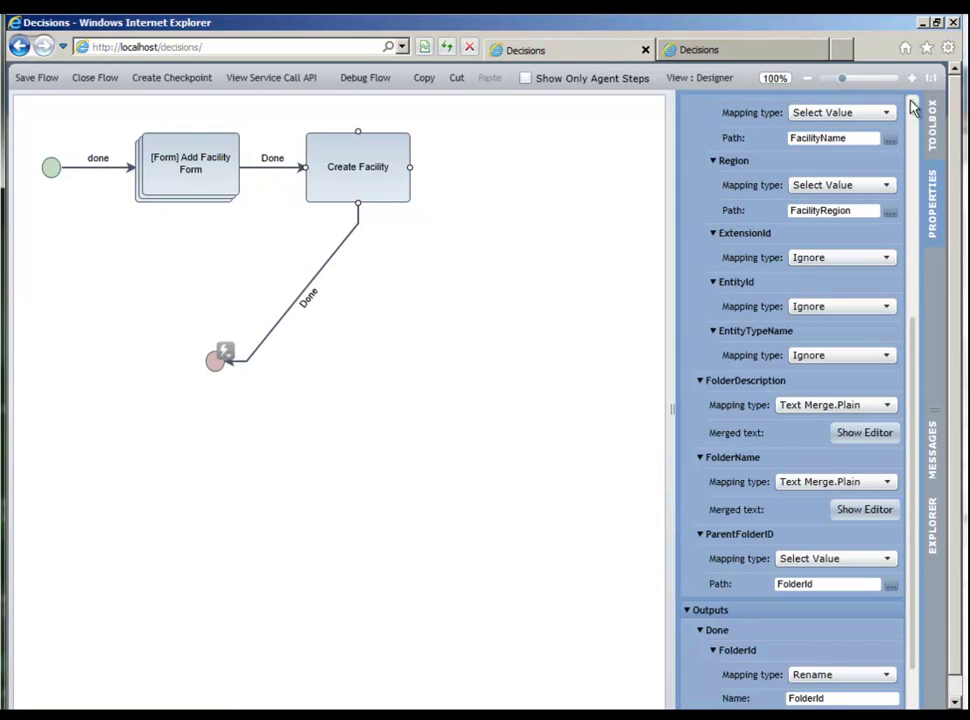
# Save the facility flow without notes and close it
pyautogui.click(45, 84)
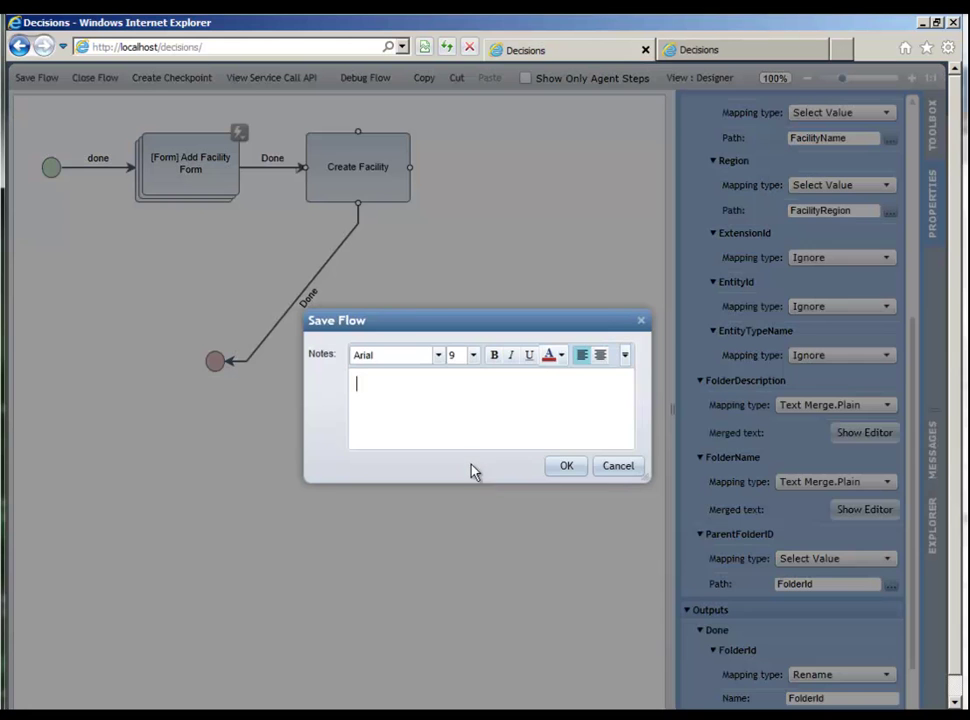
pyautogui.click(552, 463)
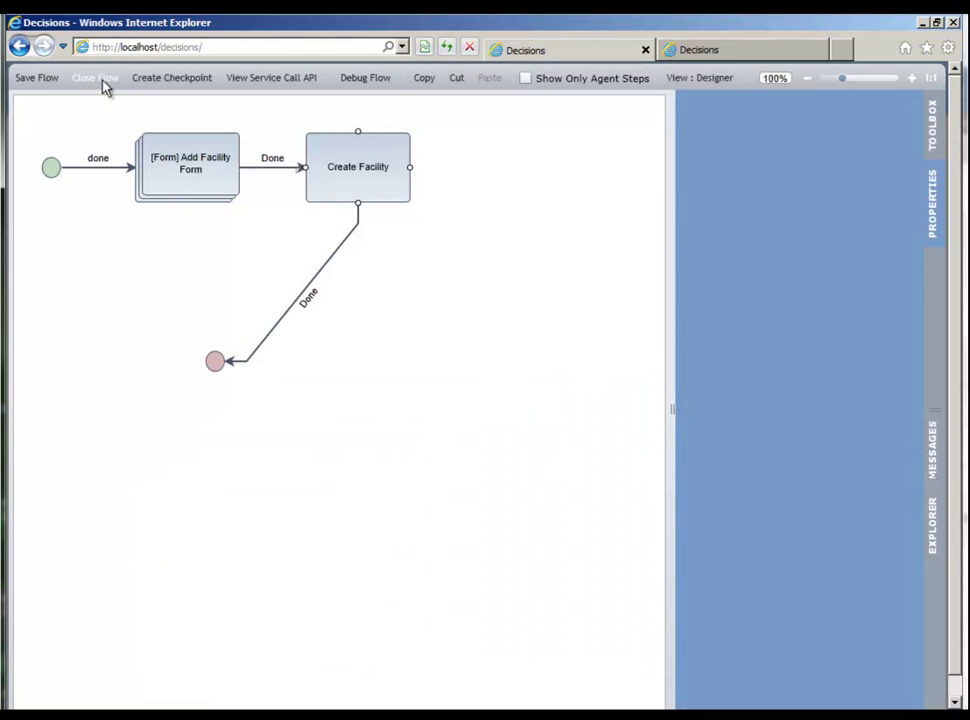
pyautogui.click(105, 88)
pyautogui.click(521, 465)
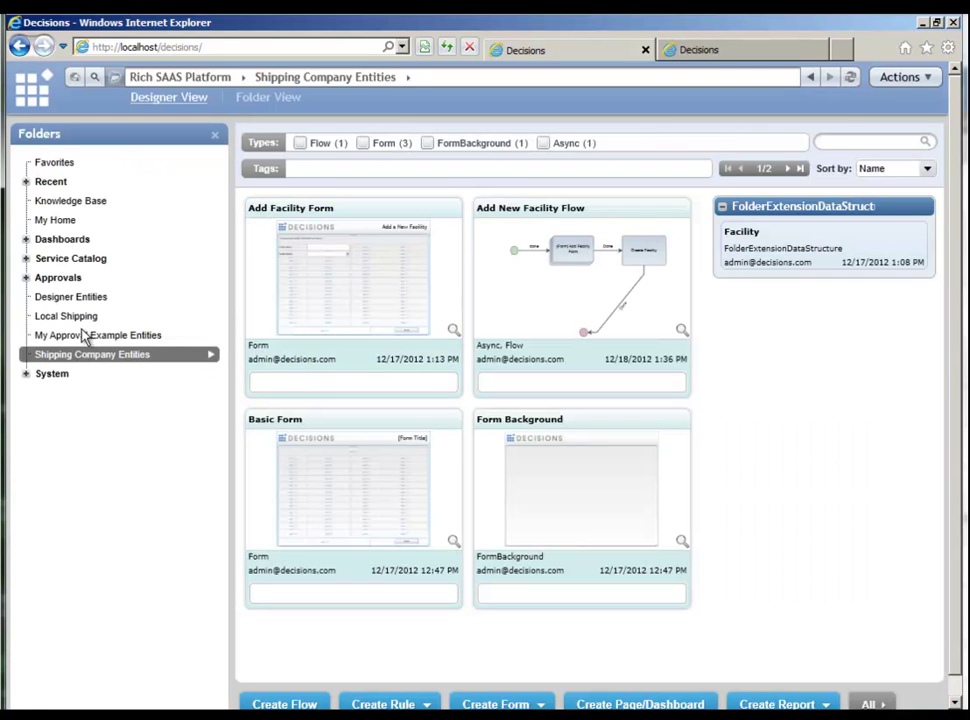
# Start adding a flow as an action on the Local Shipping folder and name the action "Add New Facility"
pyautogui.click(88, 317)
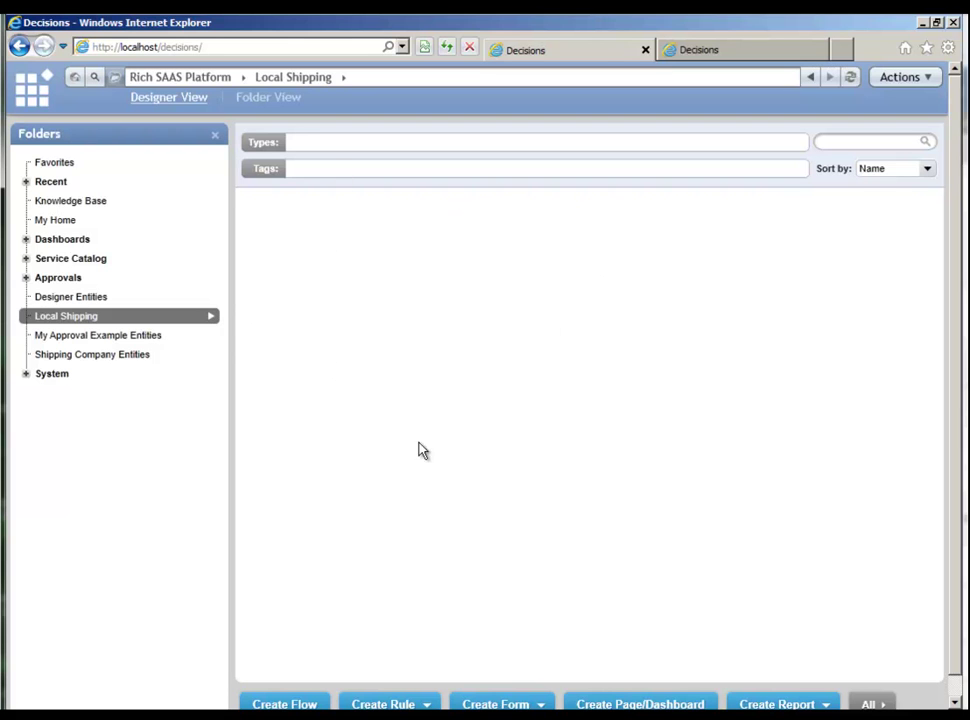
pyautogui.click(212, 317)
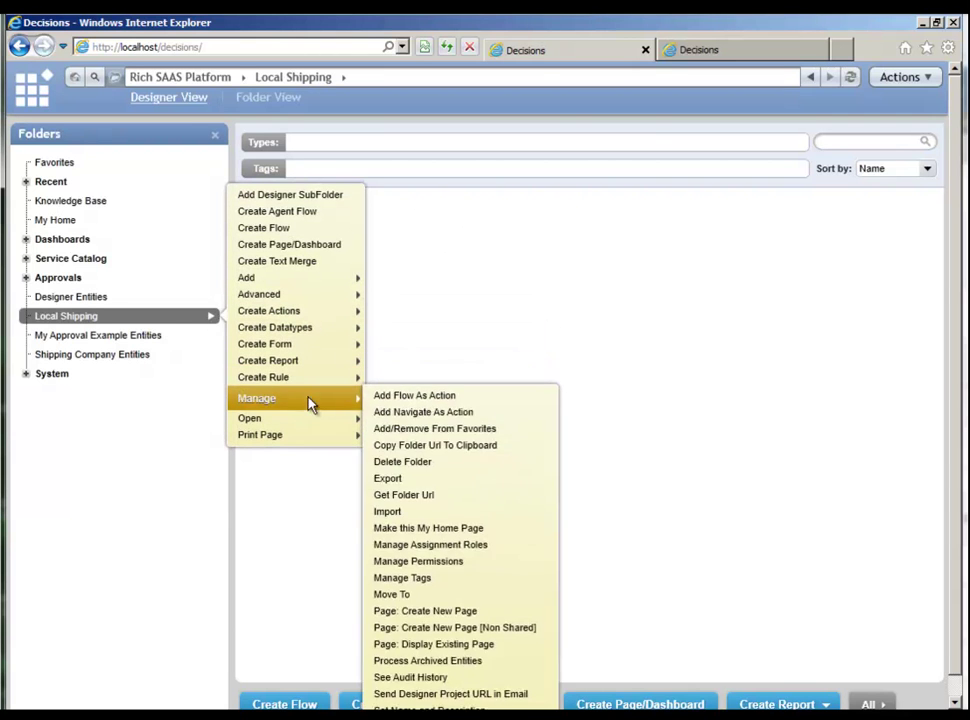
pyautogui.moveTo(325, 390)
pyautogui.click(410, 401)
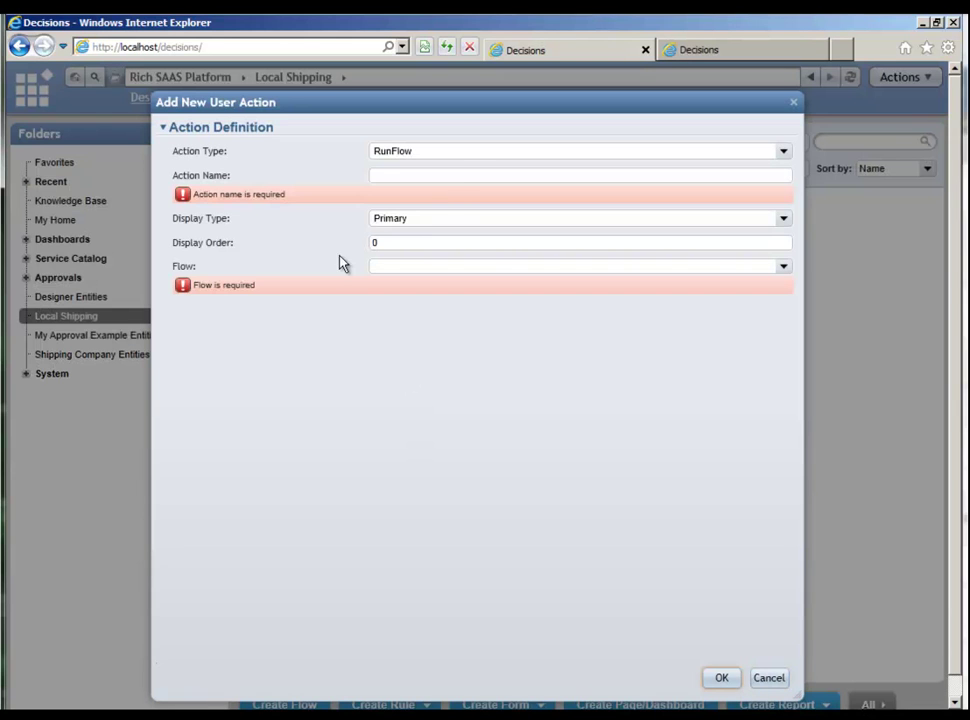
pyautogui.click(463, 176)
pyautogui.write('Add New Facility')
pyautogui.press('Tab')
pyautogui.scroll(-1, 507, 221)
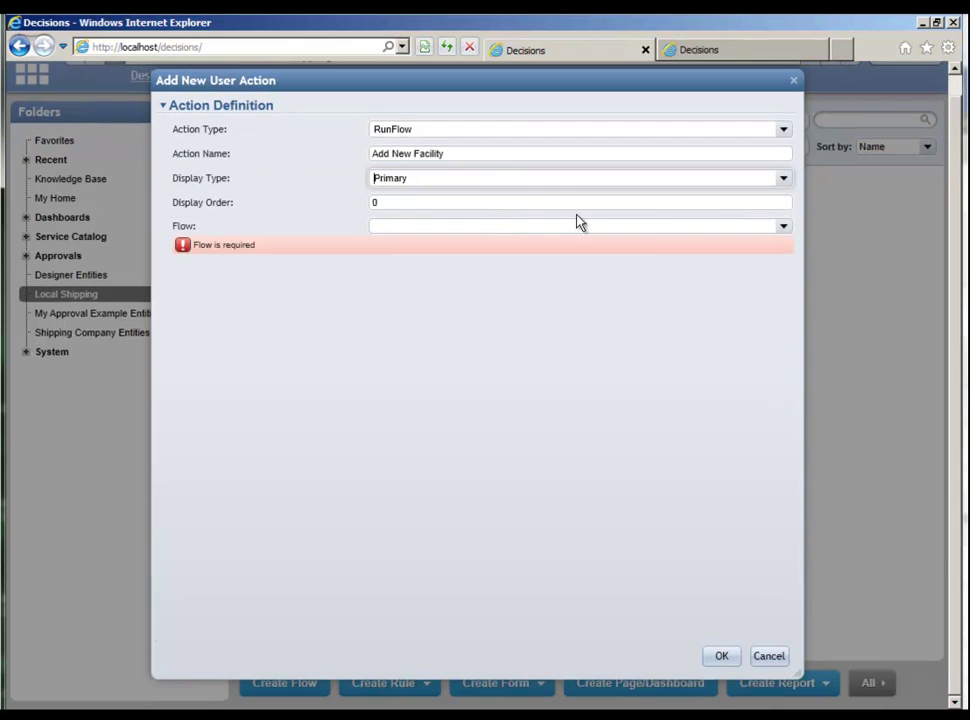
# Assign Add New Facility Flow from Shipping Company Entities to the new user action and accept the definition
pyautogui.click(784, 228)
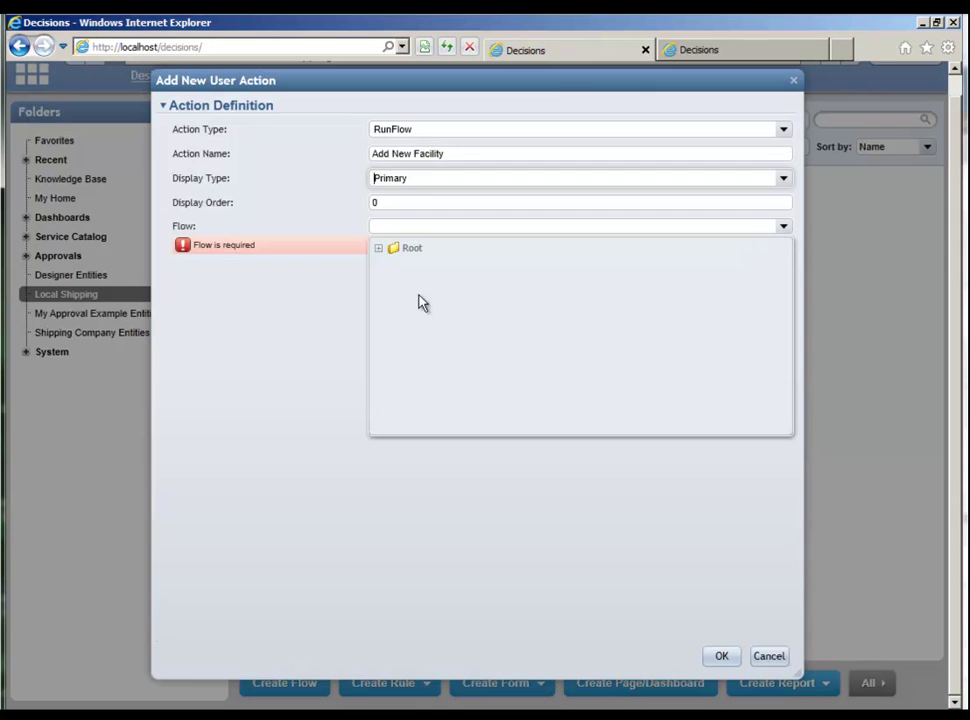
pyautogui.click(379, 249)
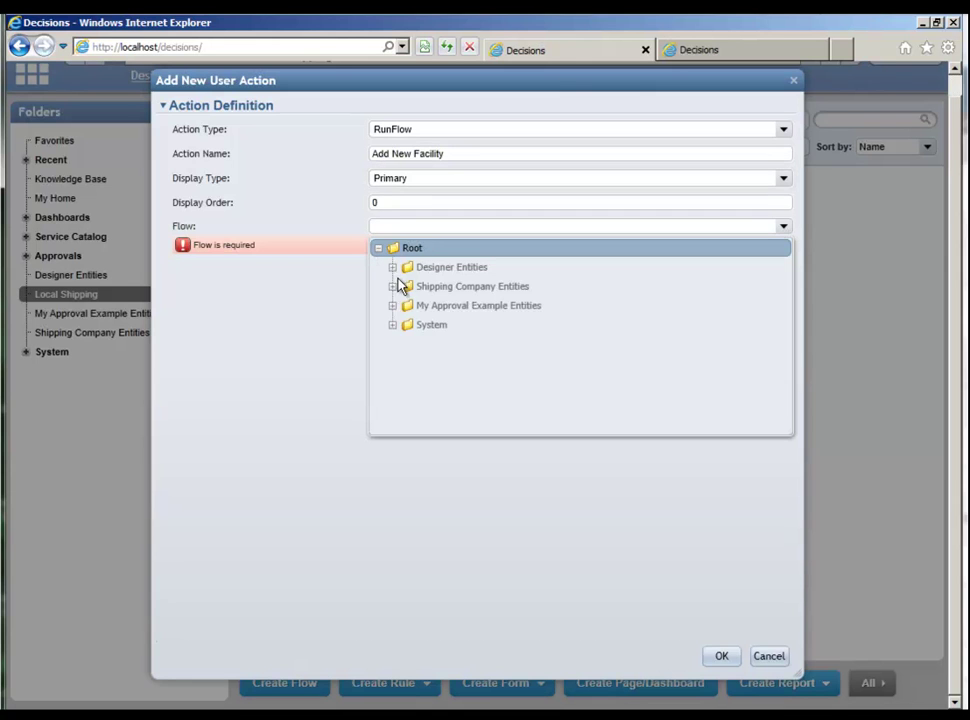
pyautogui.click(391, 287)
pyautogui.click(445, 308)
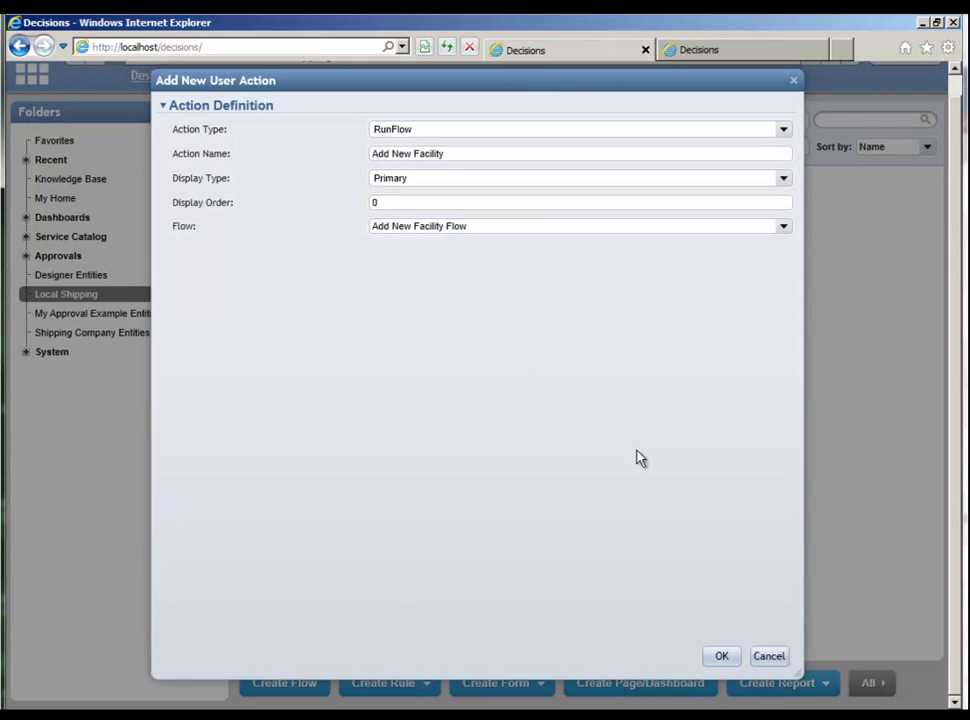
pyautogui.click(721, 657)
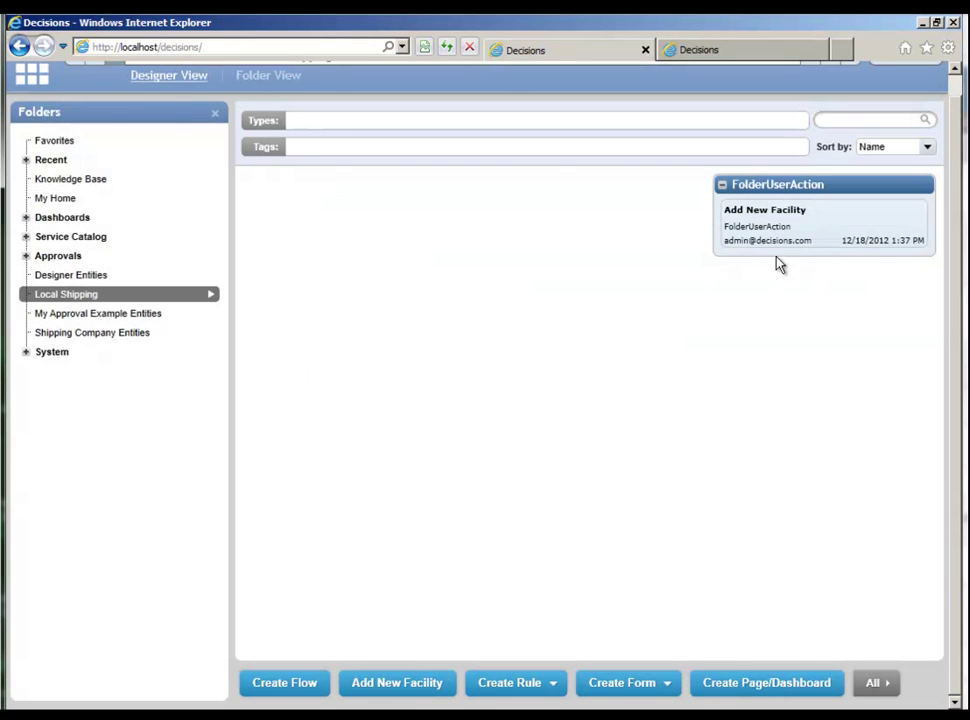
# Run the Add New Facility action on the Local Shipping folder and enter "Central Shipping Co." as the facility name
pyautogui.click(212, 298)
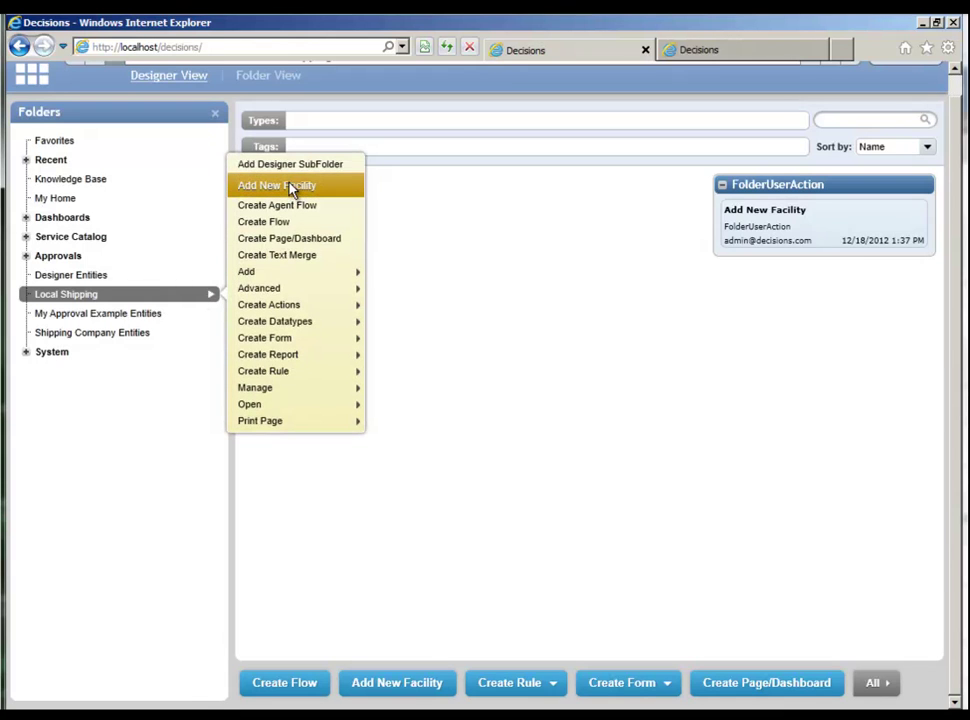
pyautogui.click(291, 187)
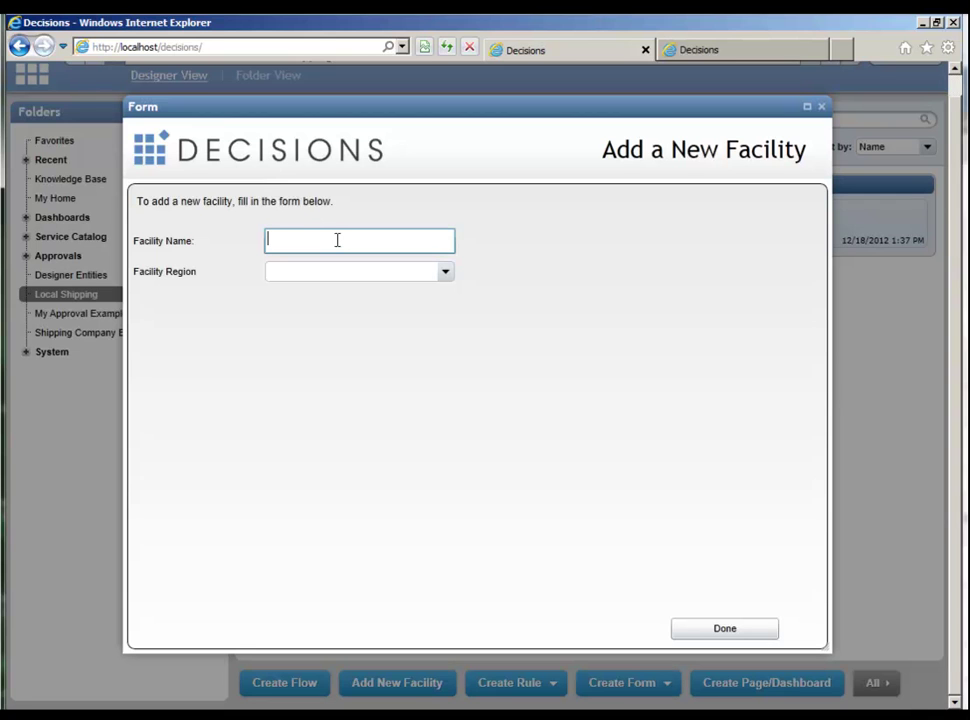
pyautogui.write('Central')
pyautogui.press('Tab')
pyautogui.hotkey('shift', 'Tab')
pyautogui.click(354, 240)
pyautogui.write('Shipping Co.')
pyautogui.press('Tab')
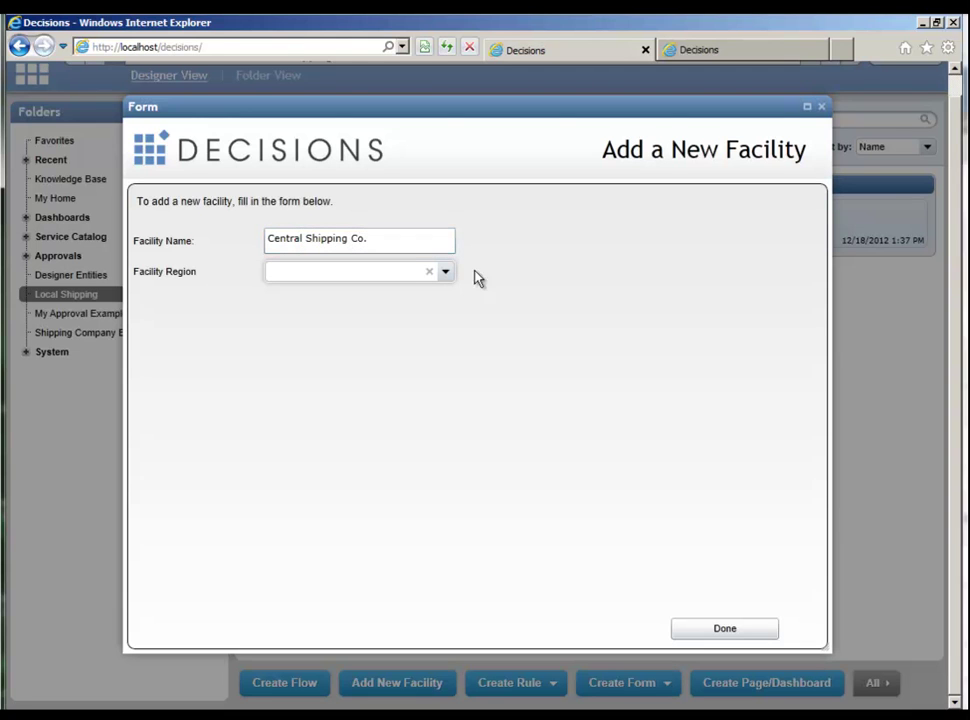
# Select Midwest as the facility region and submit the new facility form
pyautogui.click(446, 273)
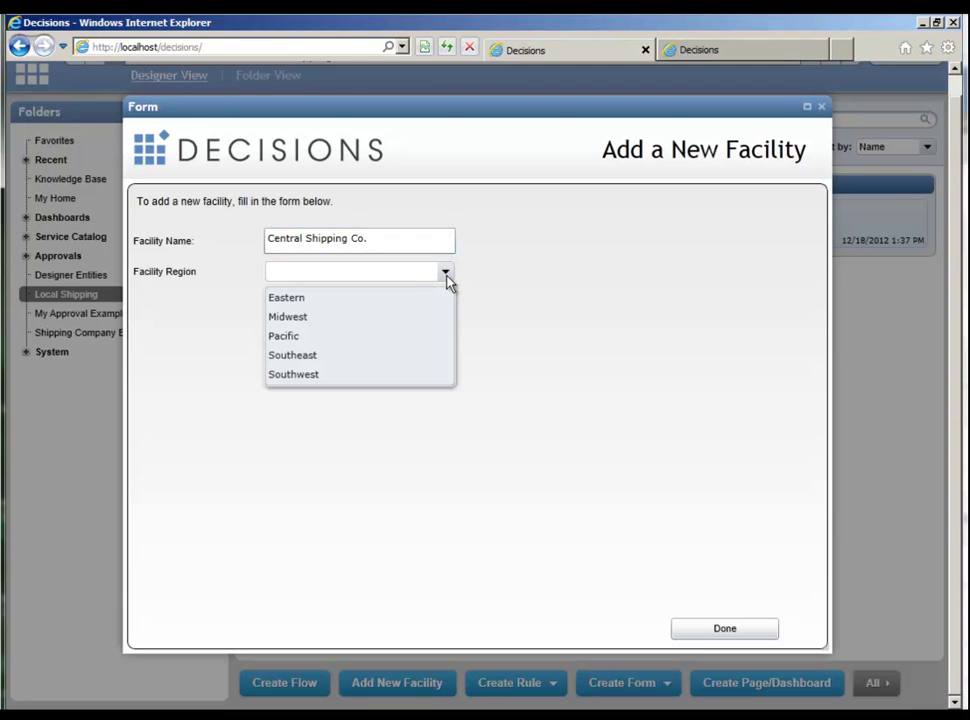
pyautogui.click(380, 318)
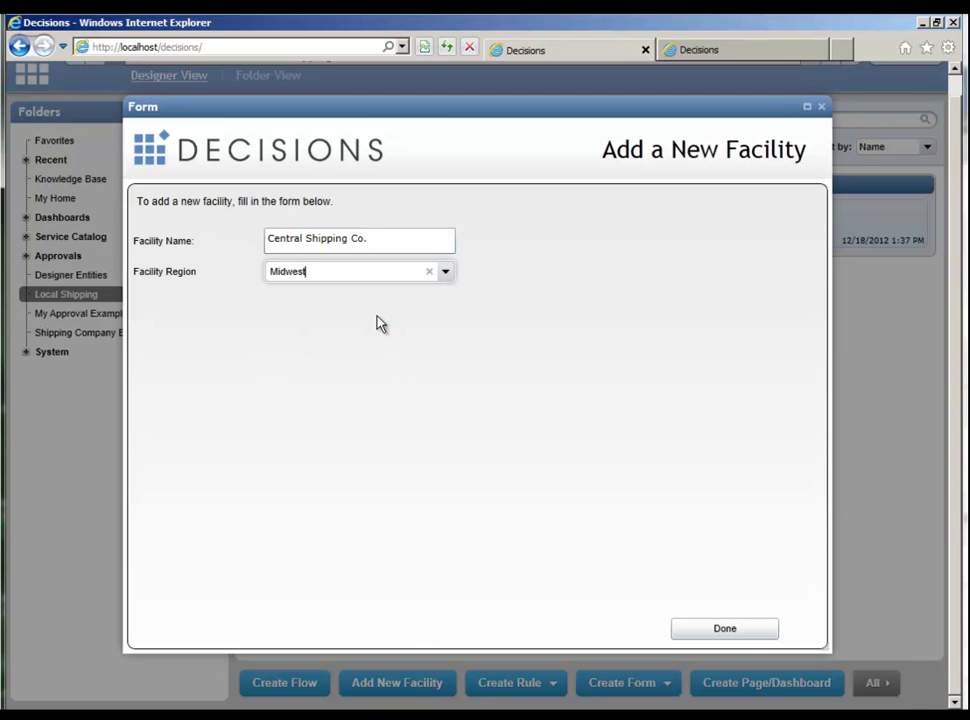
pyautogui.click(701, 640)
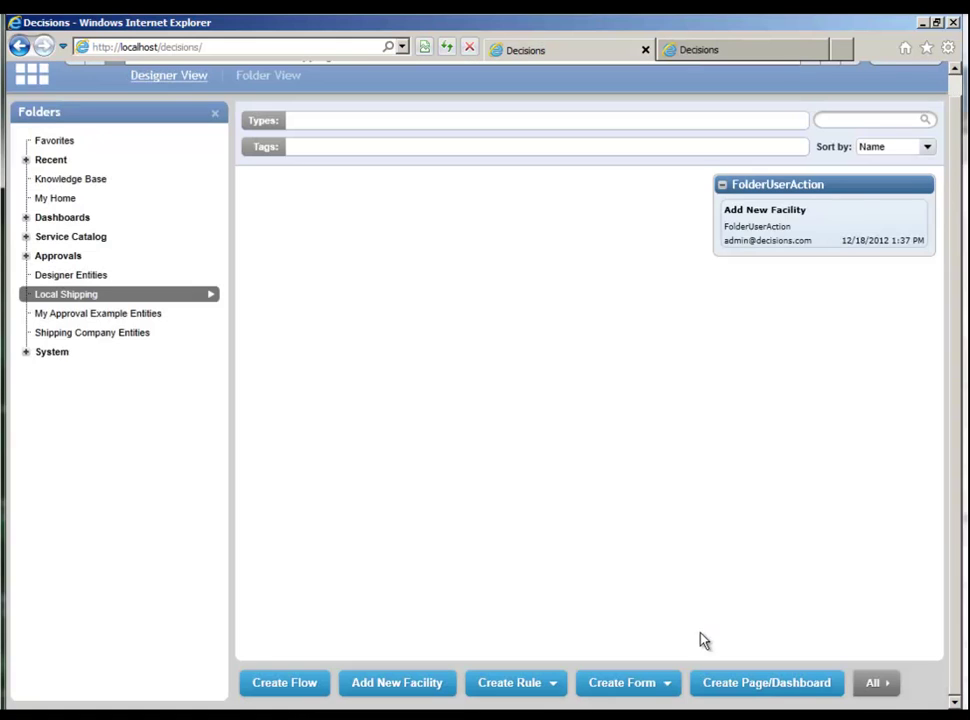
# Refresh the Local Shipping folder's designer view, then inspect the new facility's editable details and close them without changes
pyautogui.click(270, 80)
pyautogui.click(196, 80)
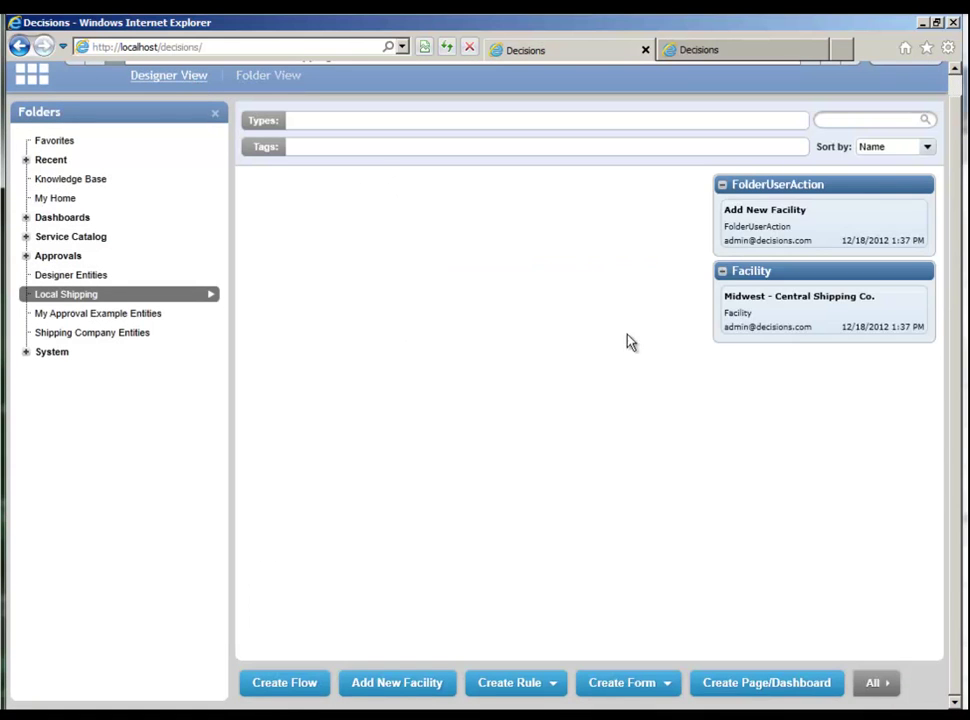
pyautogui.rightClick(785, 313)
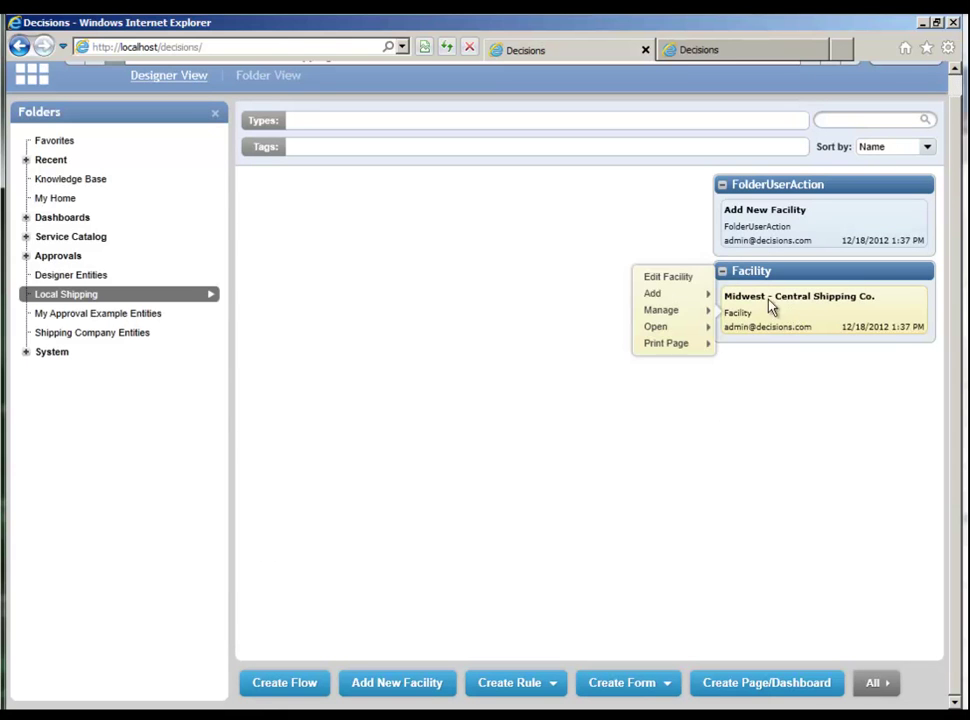
pyautogui.click(686, 280)
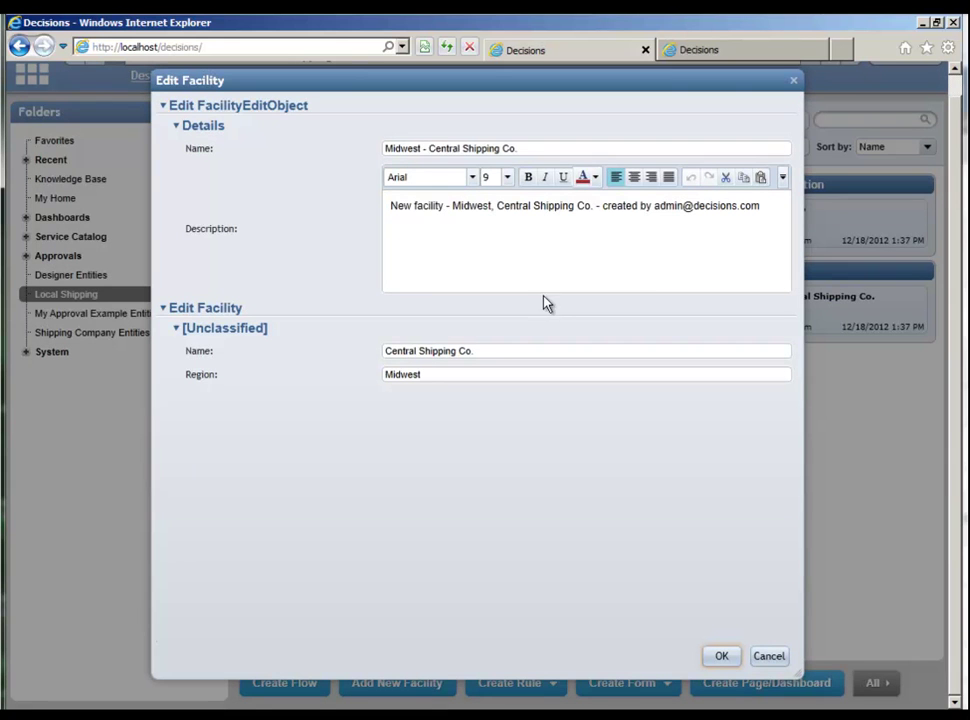
pyautogui.click(793, 80)
# Open the Midwest - Central Shipping Co. facility as a folder, then return to the Local Shipping folder
pyautogui.rightClick(750, 308)
pyautogui.moveTo(688, 318)
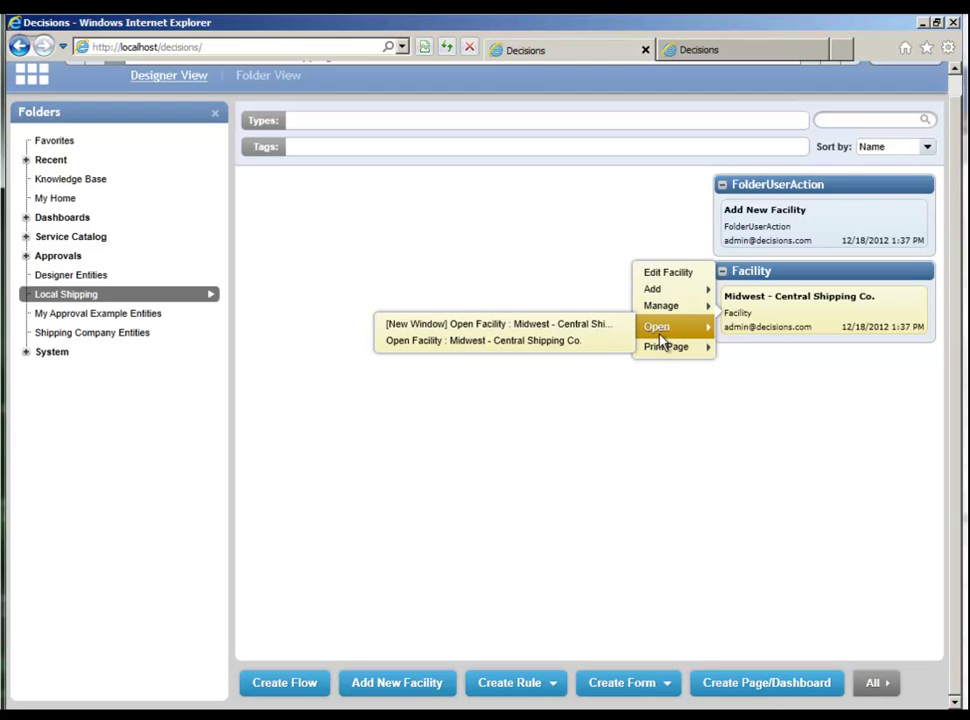
pyautogui.click(595, 349)
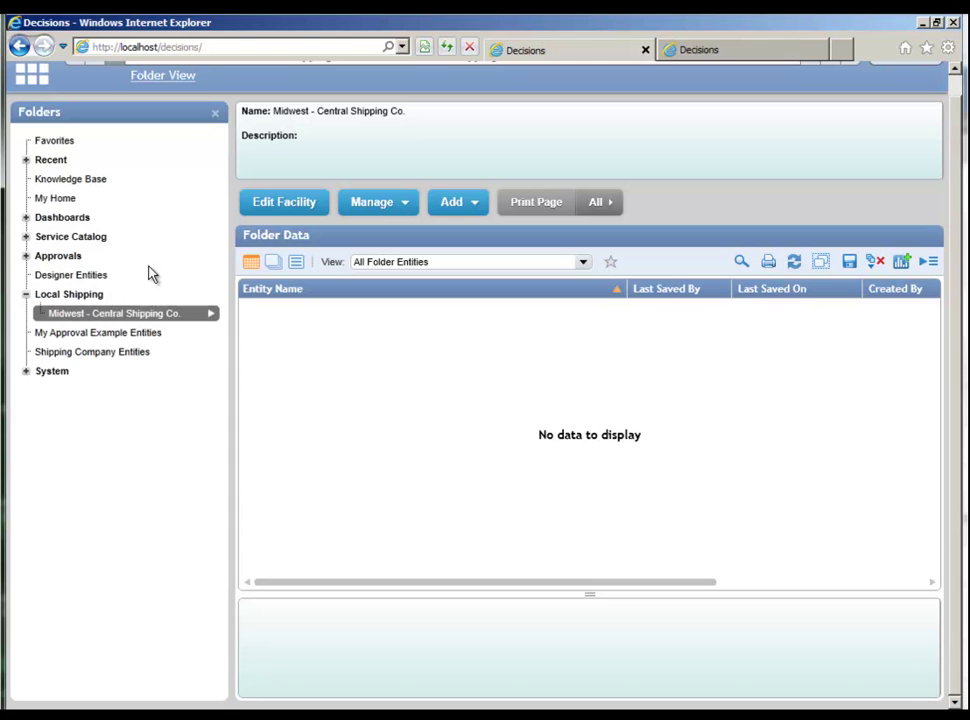
pyautogui.click(67, 295)
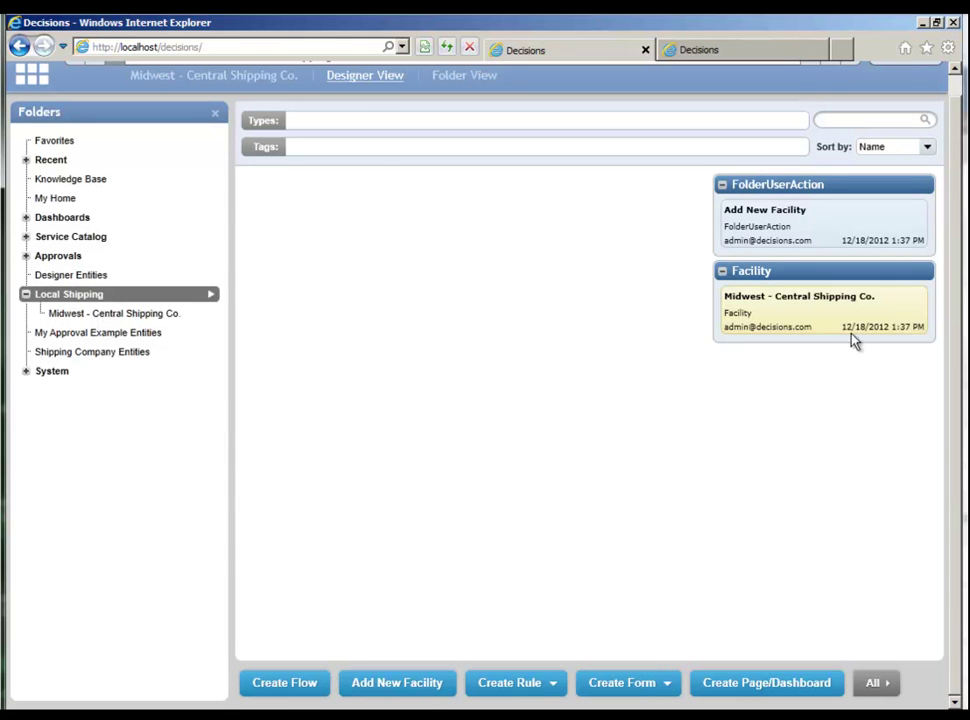